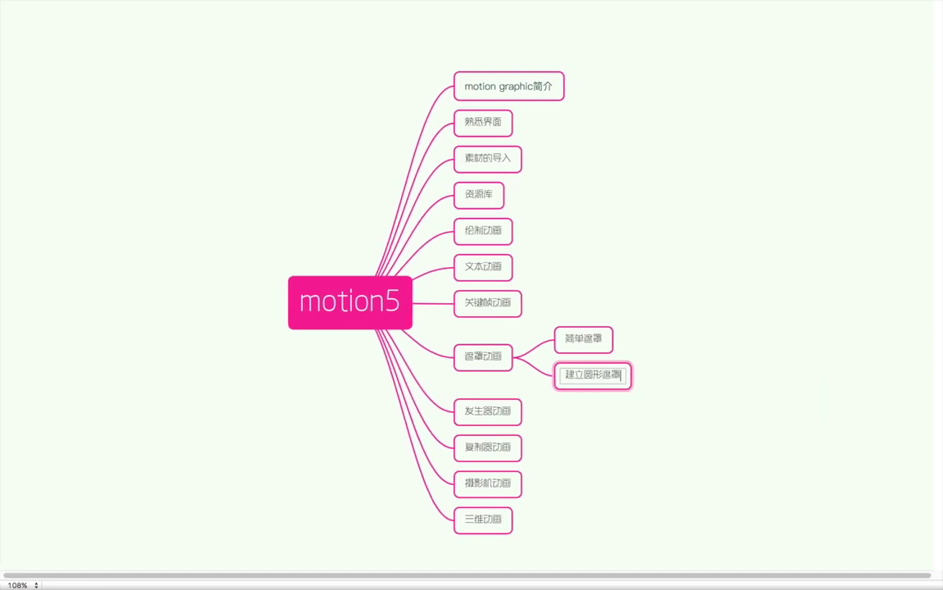
# - Add a third subtopic to the 遮罩动画 node of the mind map, reading "通过遮罩，建立转场动画"
pyautogui.click(538, 358)
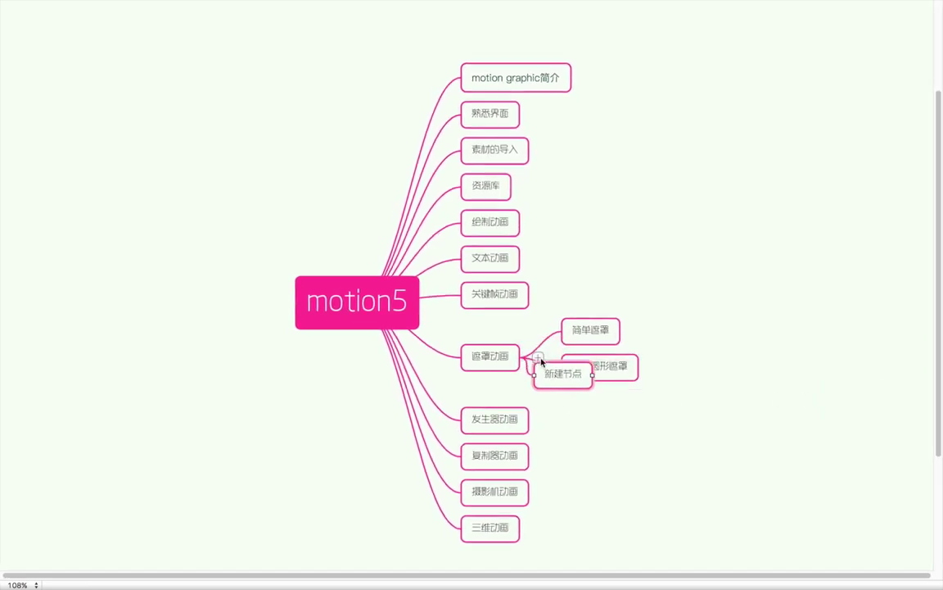
pyautogui.write('通过zhezh')
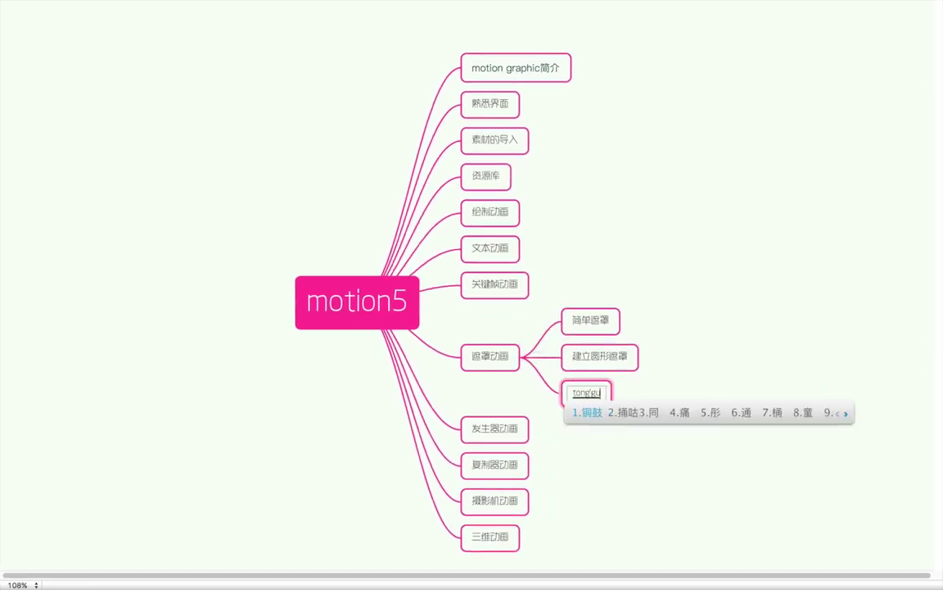
pyautogui.write('遮罩，建立zh')
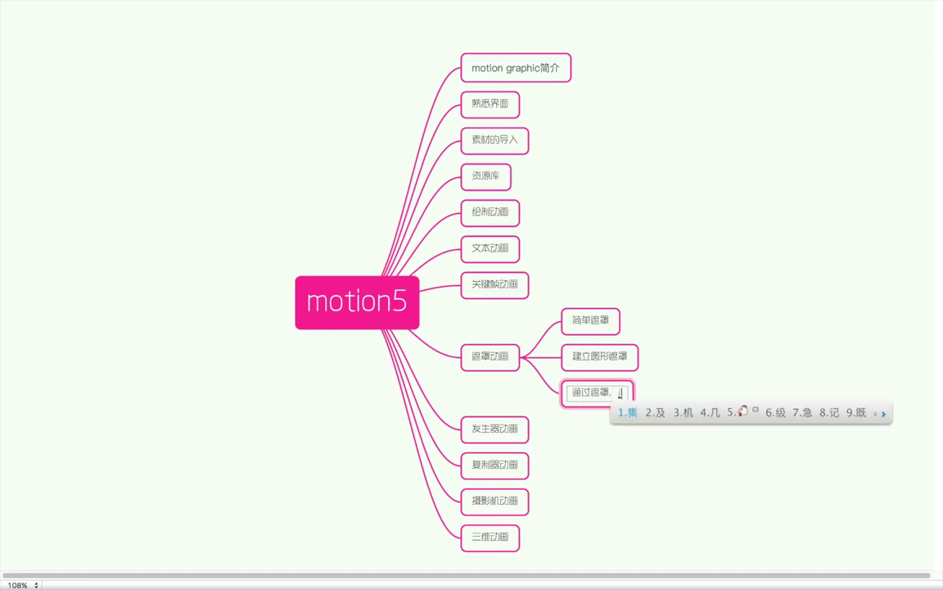
pyautogui.write('转场do')
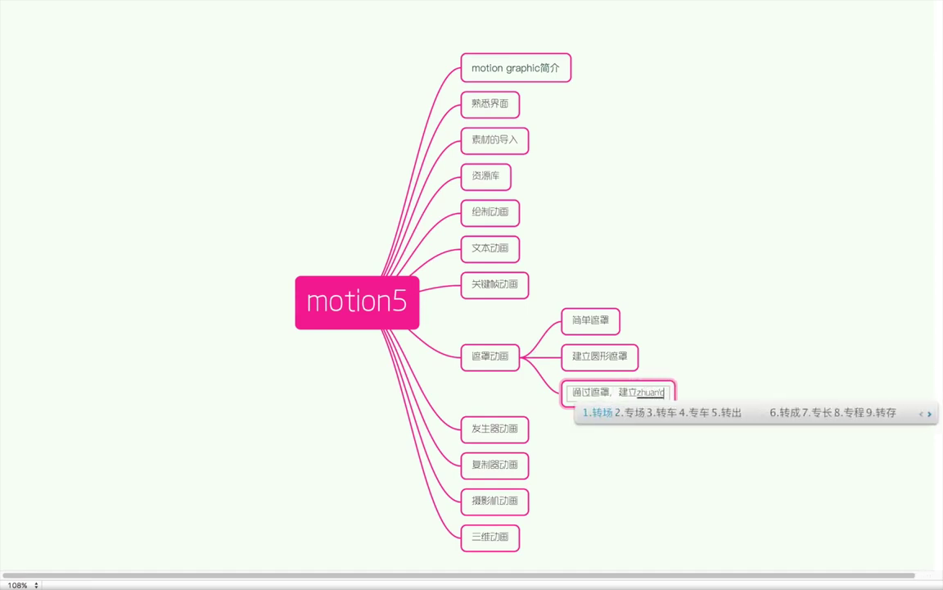
pyautogui.write('nghua')
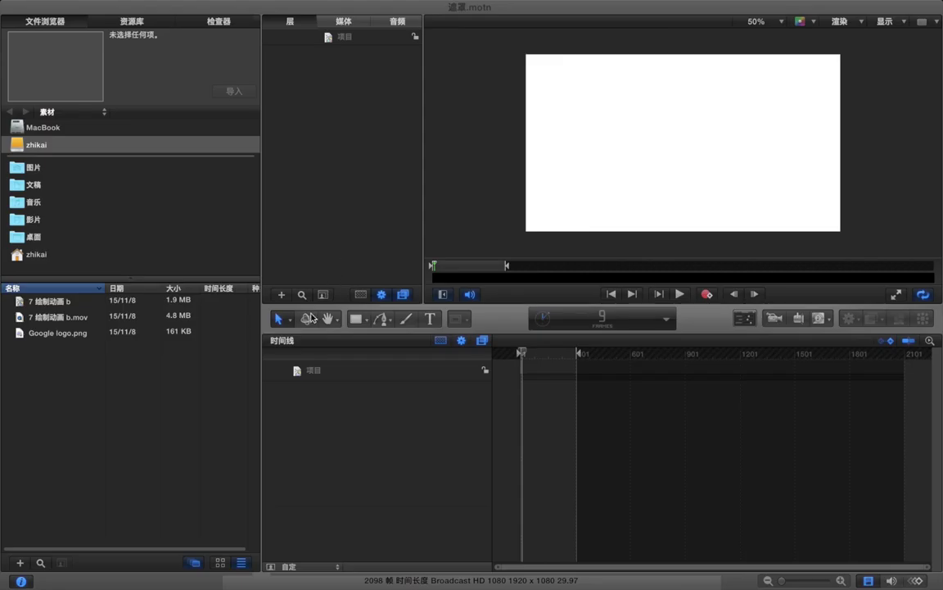
# - Switch to the Motion project, add a new group and draw a rectangle in it covering the whole canvas
pyautogui.click(282, 296)
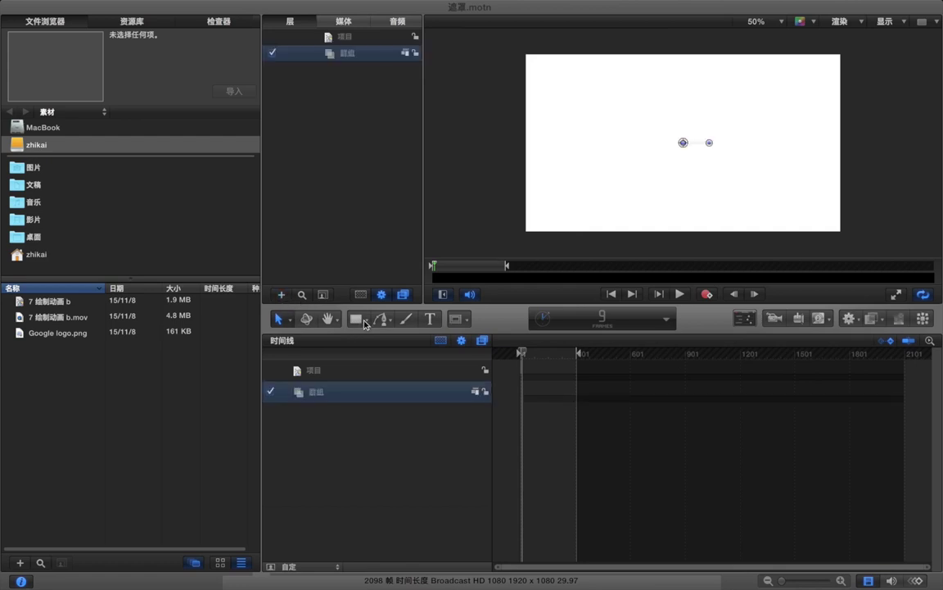
pyautogui.click(357, 320)
pyautogui.moveTo(514, 46); pyautogui.dragTo(852, 239)
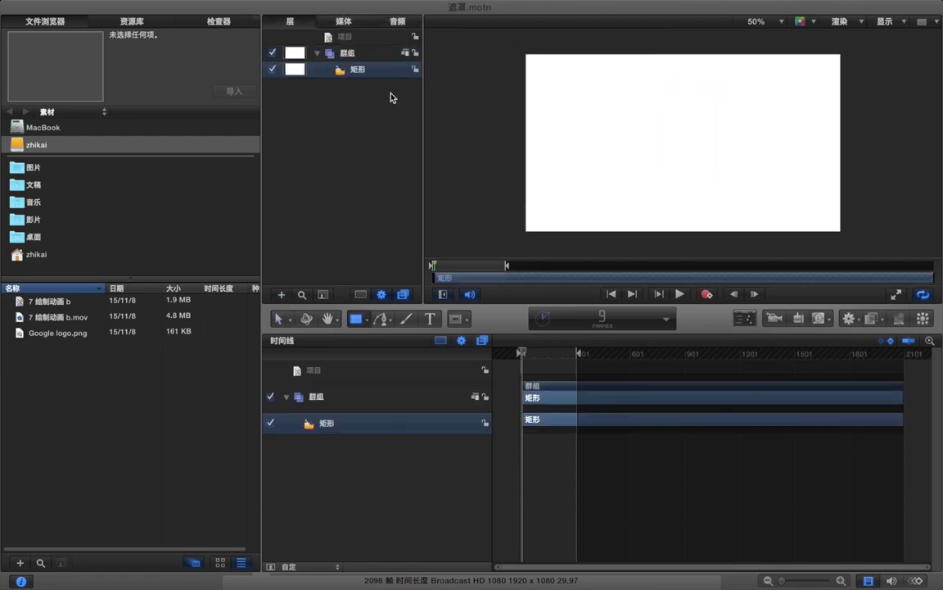
# - Set the full-canvas rectangle's fill colour to the teal pencil 深青色
pyautogui.click(220, 25)
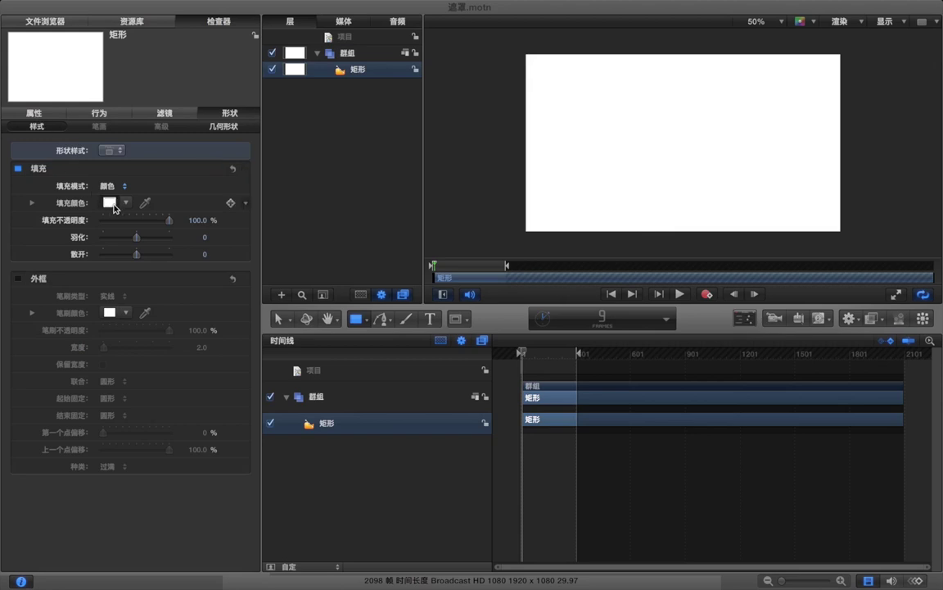
pyautogui.click(108, 201)
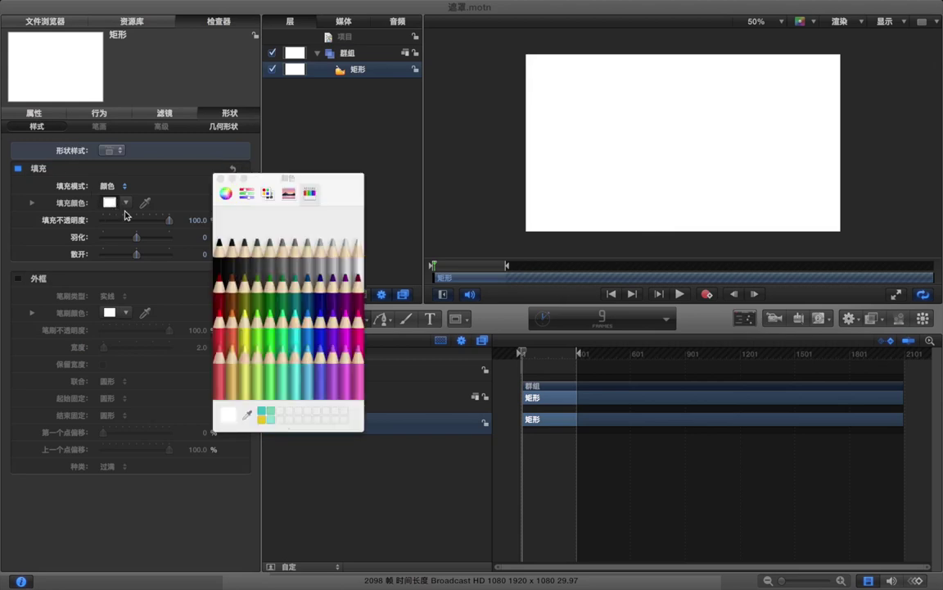
pyautogui.click(297, 329)
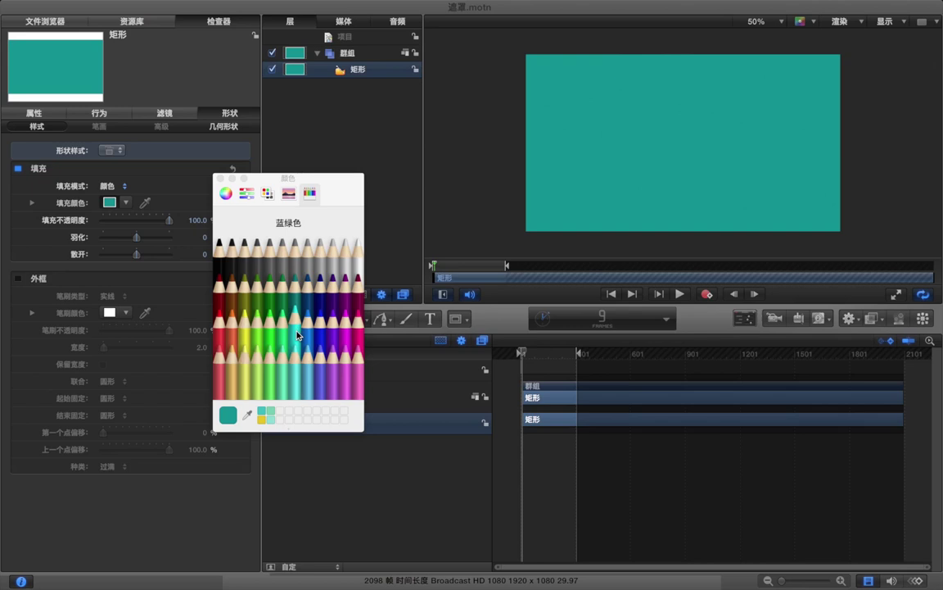
pyautogui.click(298, 336)
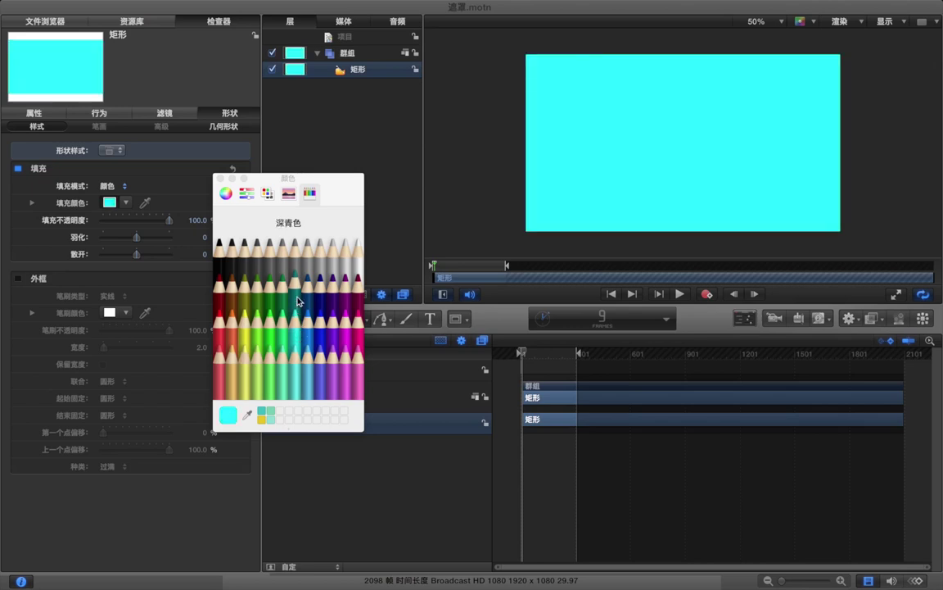
pyautogui.click(297, 327)
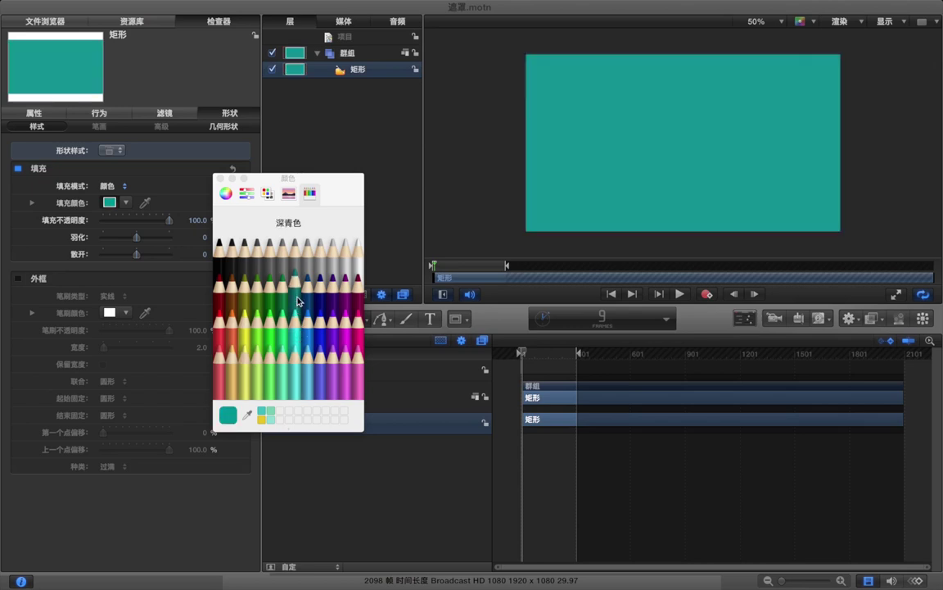
pyautogui.click(220, 178)
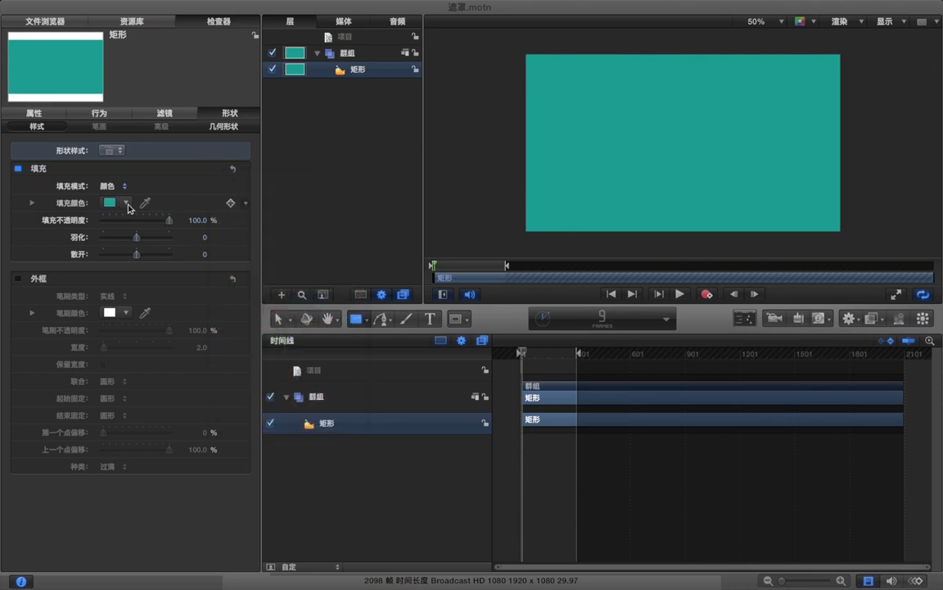
# - Brighten the full-canvas rectangle's teal fill slightly using the colour wheel's brightness
pyautogui.click(118, 207)
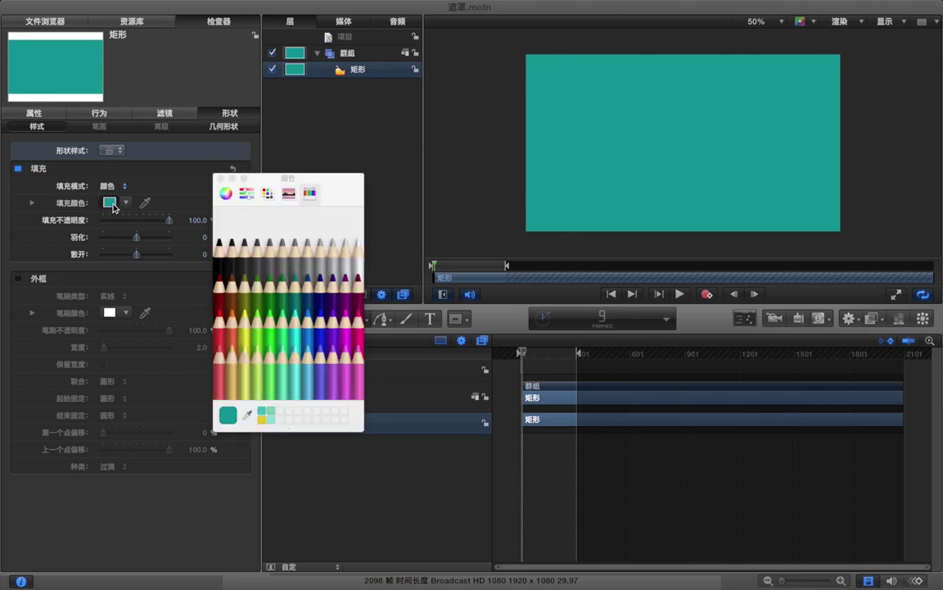
pyautogui.click(226, 194)
pyautogui.moveTo(289, 390); pyautogui.dragTo(273, 391)
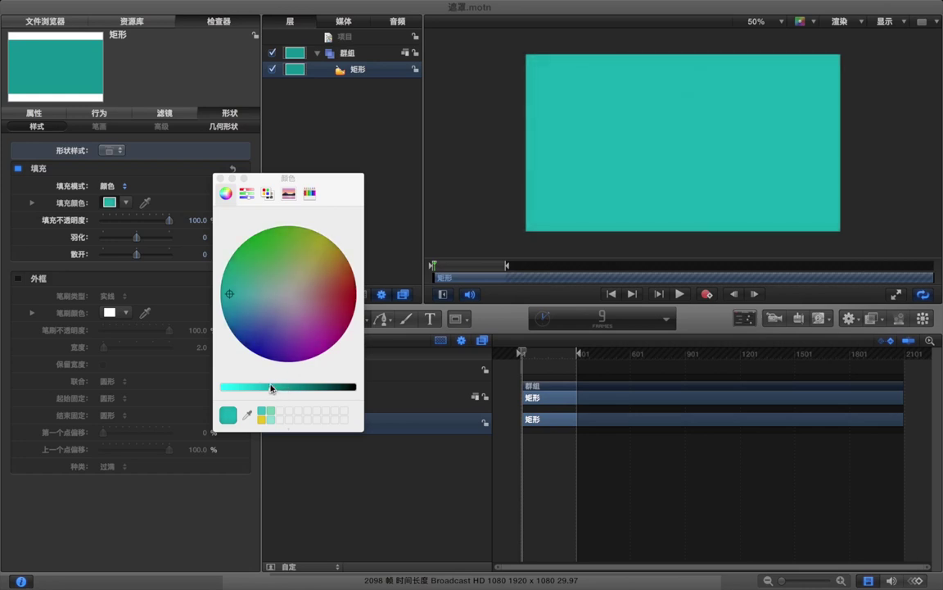
pyautogui.click(220, 178)
pyautogui.click(319, 140)
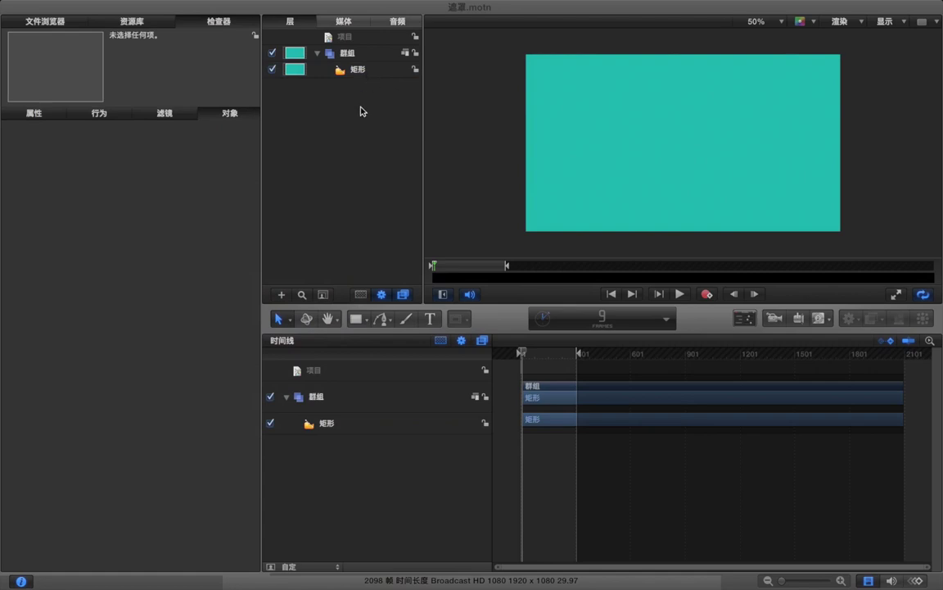
# - Add a second group above the background group and draw a smaller white rectangle near the canvas centre
pyautogui.click(358, 52)
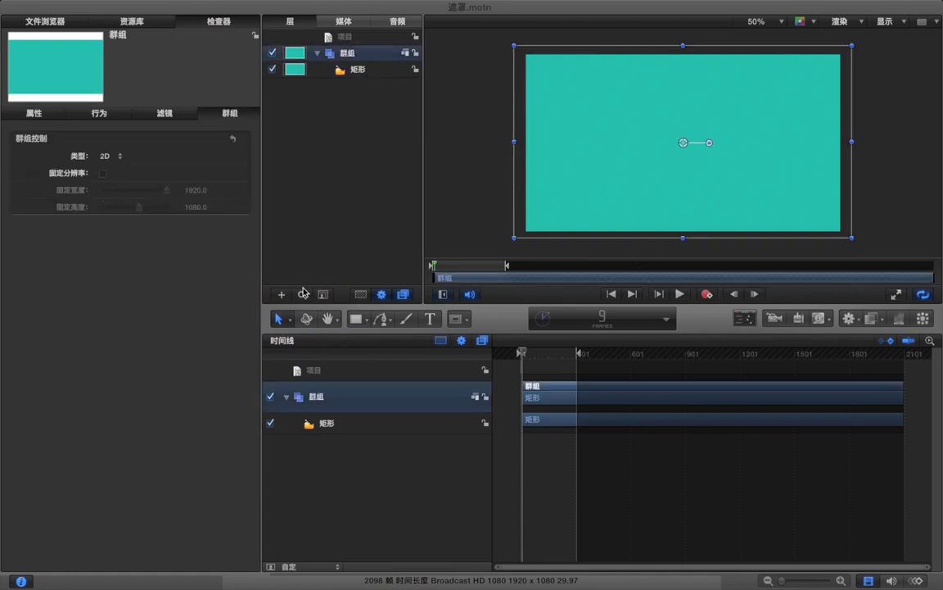
pyautogui.click(281, 294)
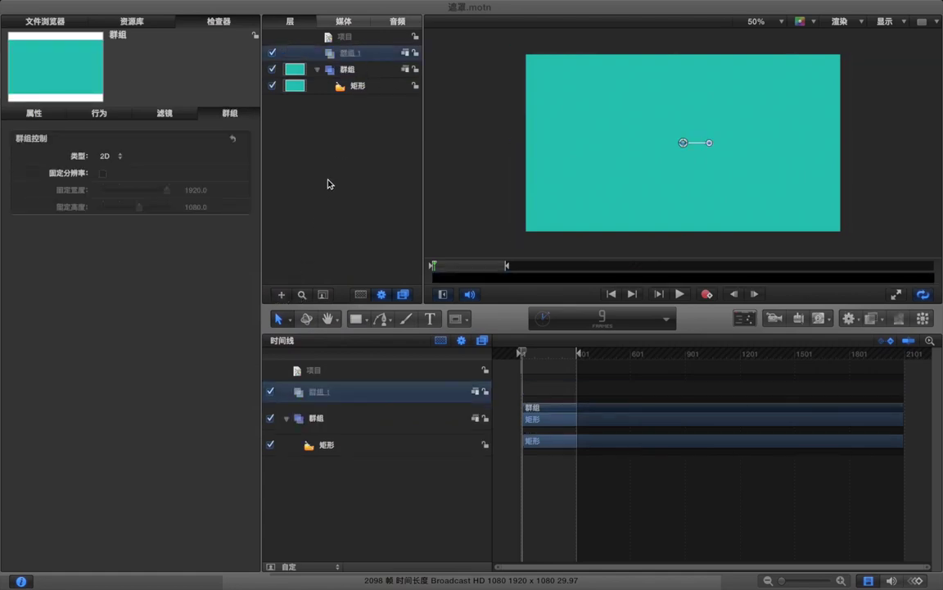
pyautogui.click(325, 187)
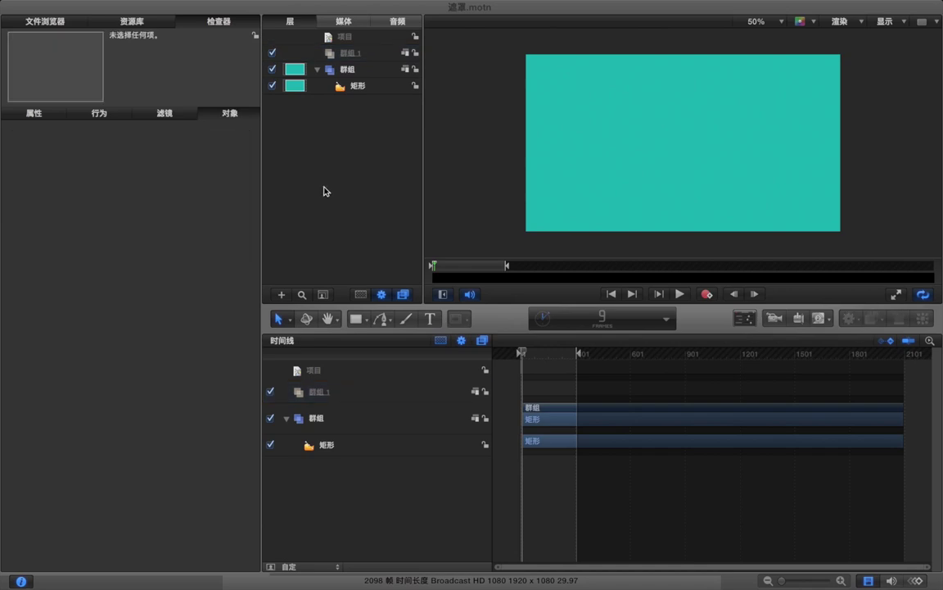
pyautogui.click(357, 318)
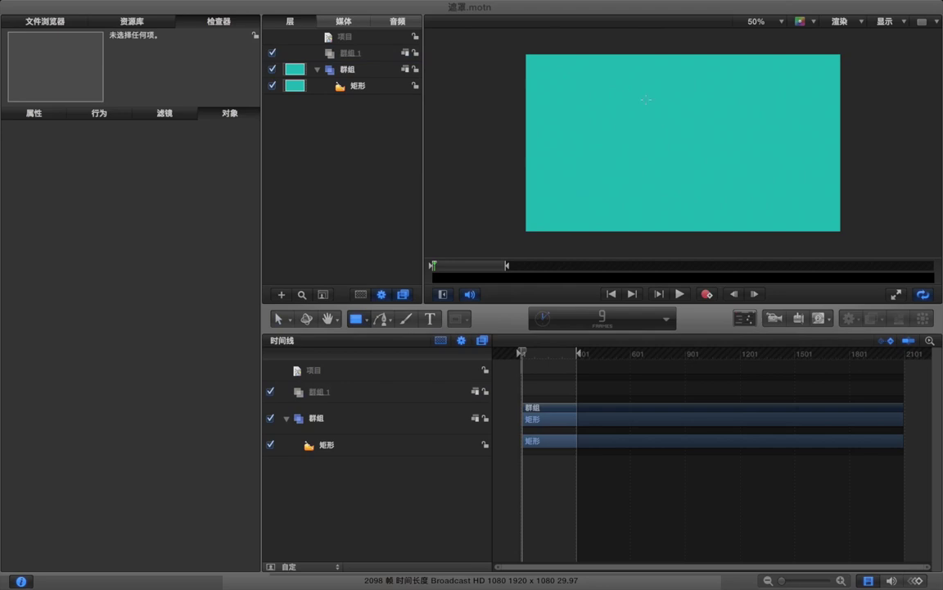
pyautogui.moveTo(630, 95)
pyautogui.mouseDown()
pyautogui.moveTo(674, 141)
pyautogui.moveTo(729, 158)
pyautogui.moveTo(728, 175)
pyautogui.mouseUp()
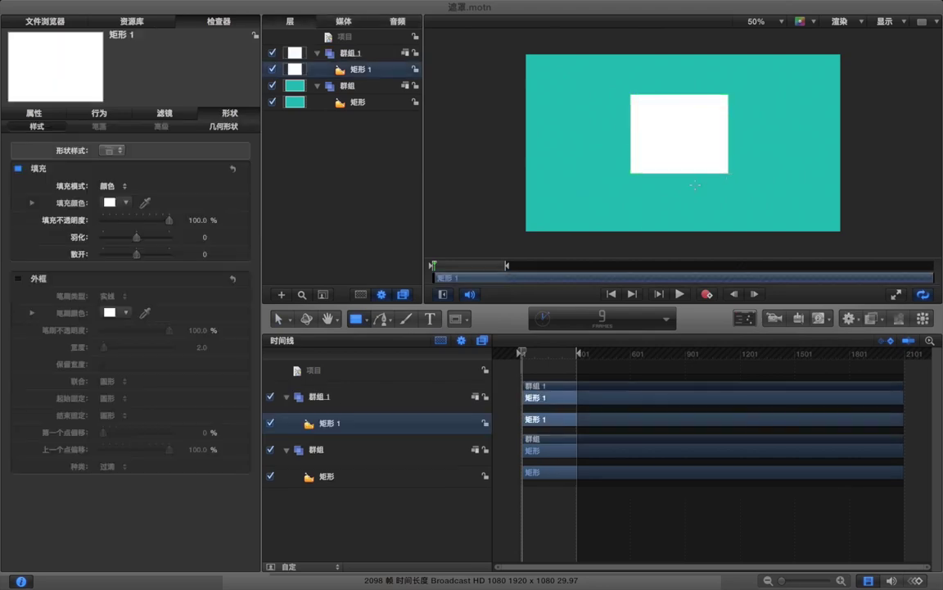
# - Draw a circular mask with a radius of about 113 centred on the white rectangle and set its blend mode to 减 (Subtract)
pyautogui.click(461, 320)
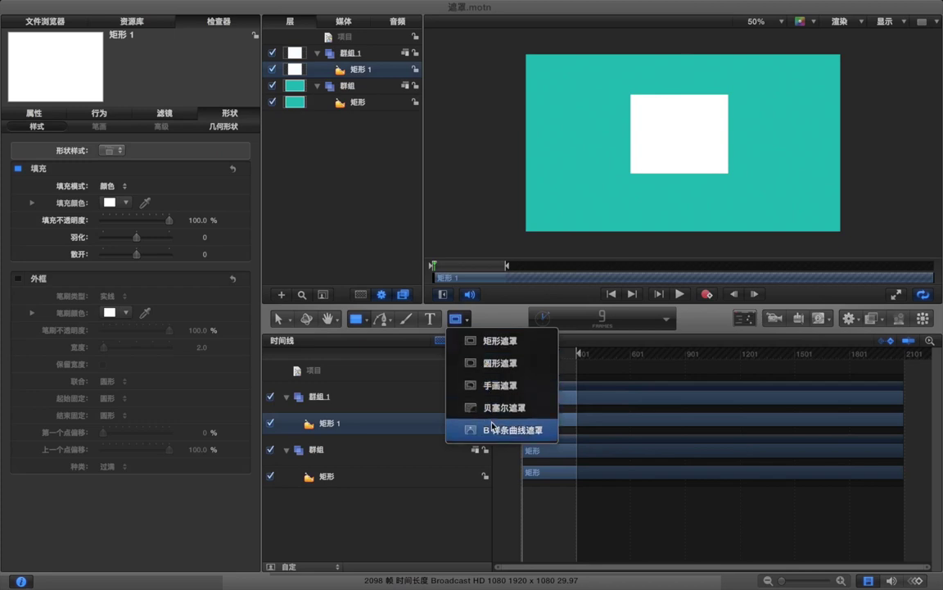
pyautogui.click(494, 361)
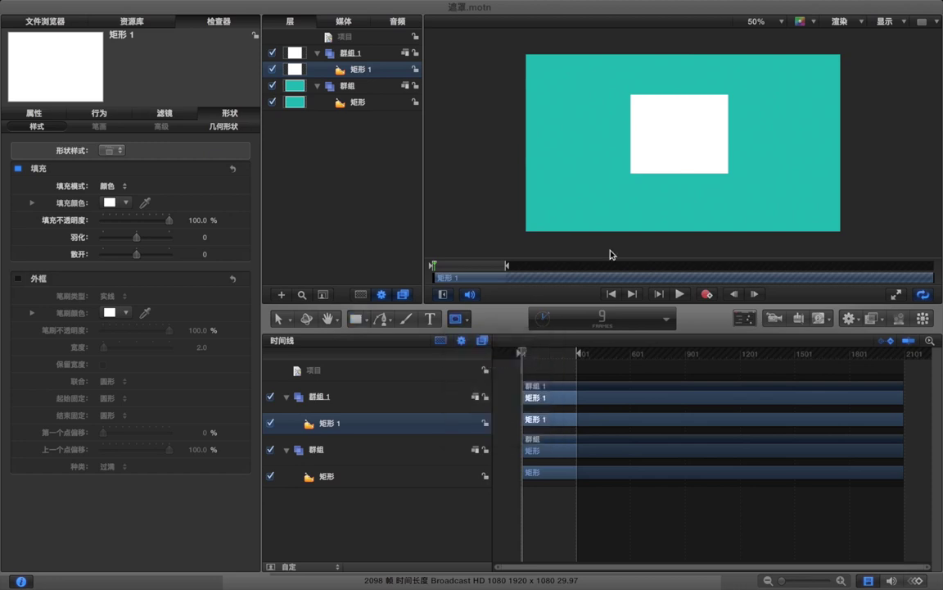
pyautogui.moveTo(663, 117); pyautogui.dragTo(698, 150)
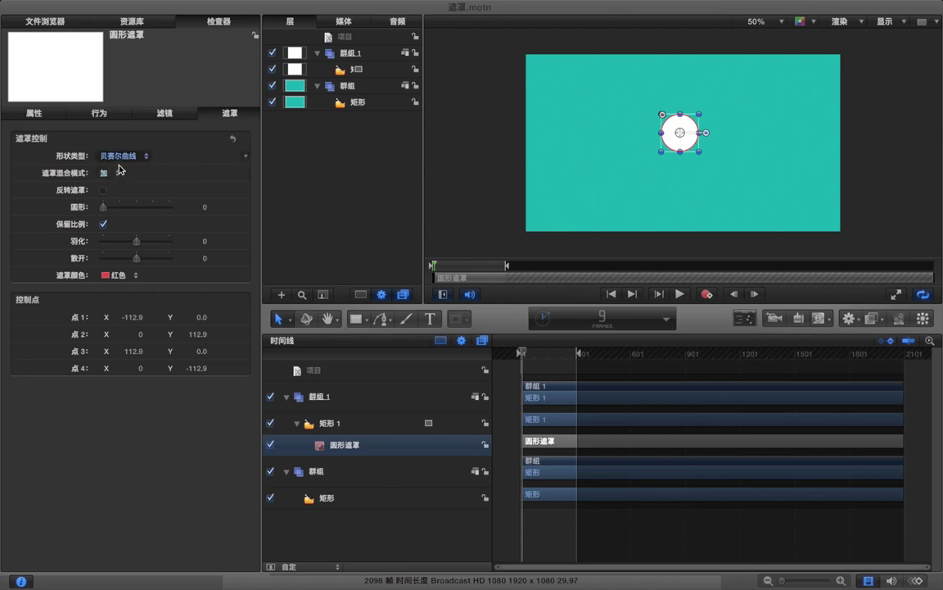
pyautogui.click(115, 176)
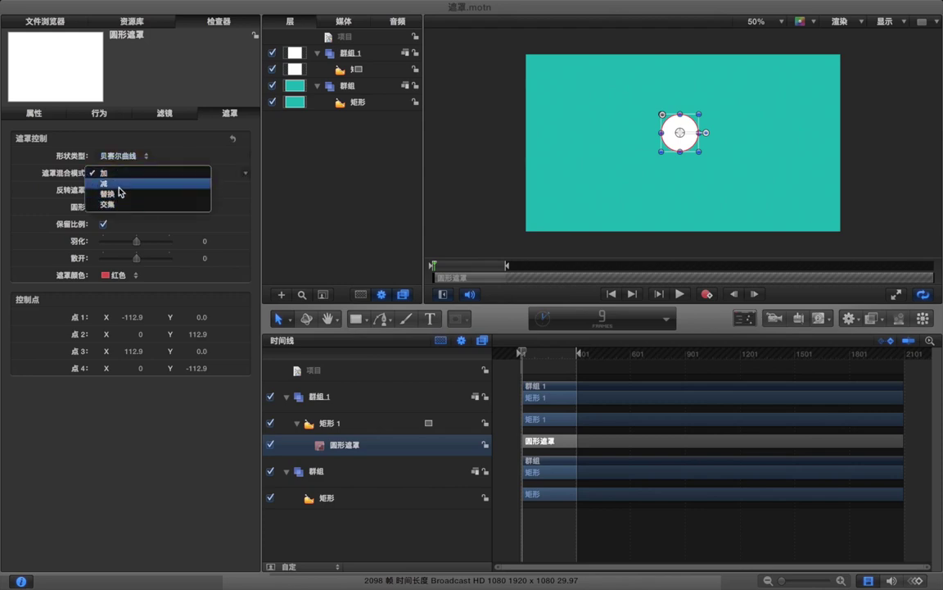
pyautogui.click(121, 183)
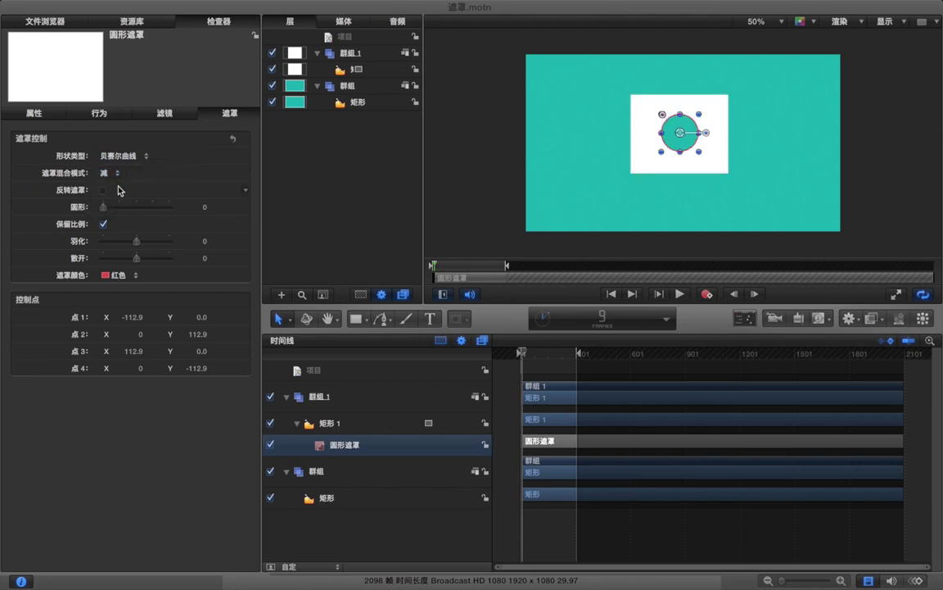
# - Try the blend modes 替换 (Replace) and 交集 (Intersect) on the circular mask and restore 减 (Subtract)
pyautogui.click(115, 176)
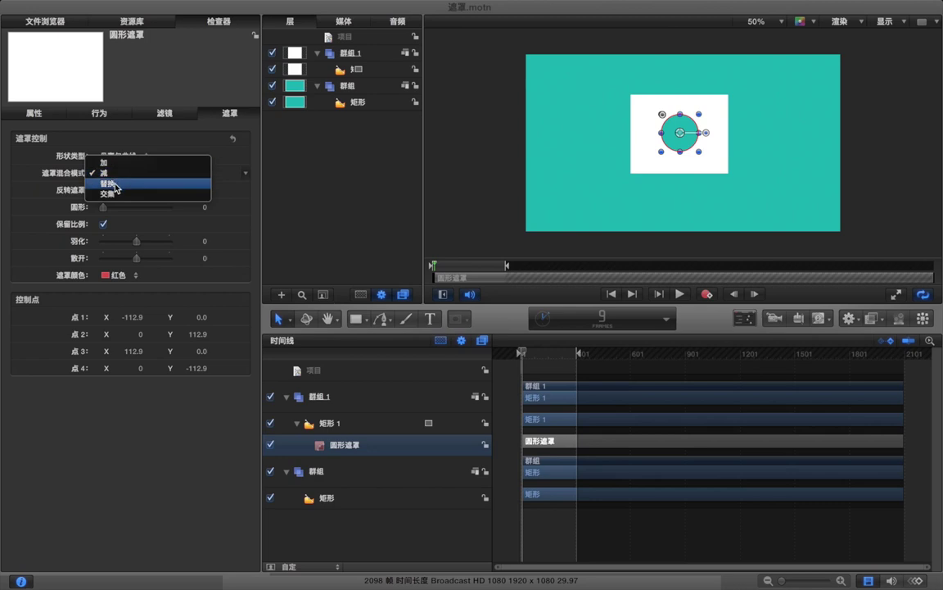
pyautogui.click(115, 184)
pyautogui.click(115, 175)
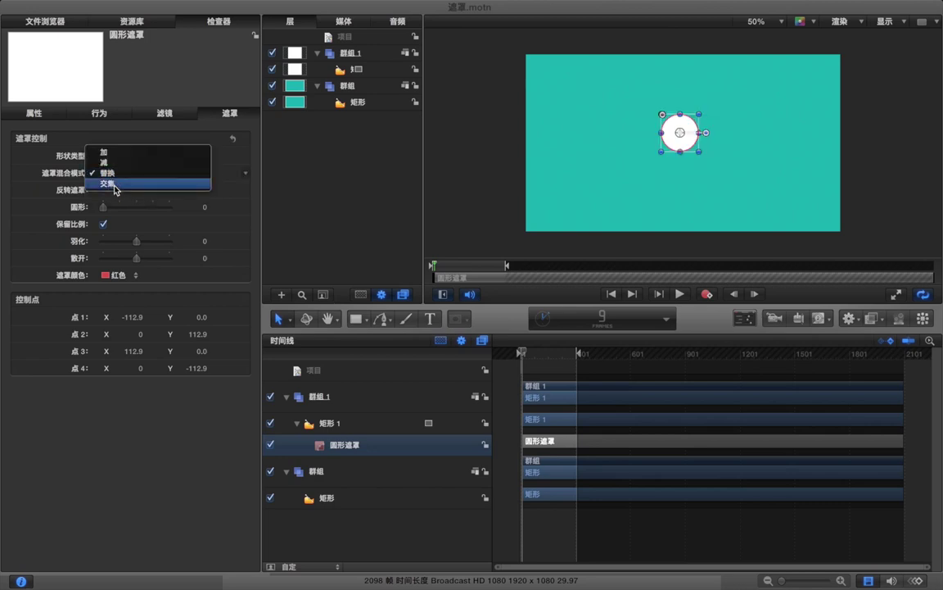
pyautogui.click(115, 186)
pyautogui.click(114, 176)
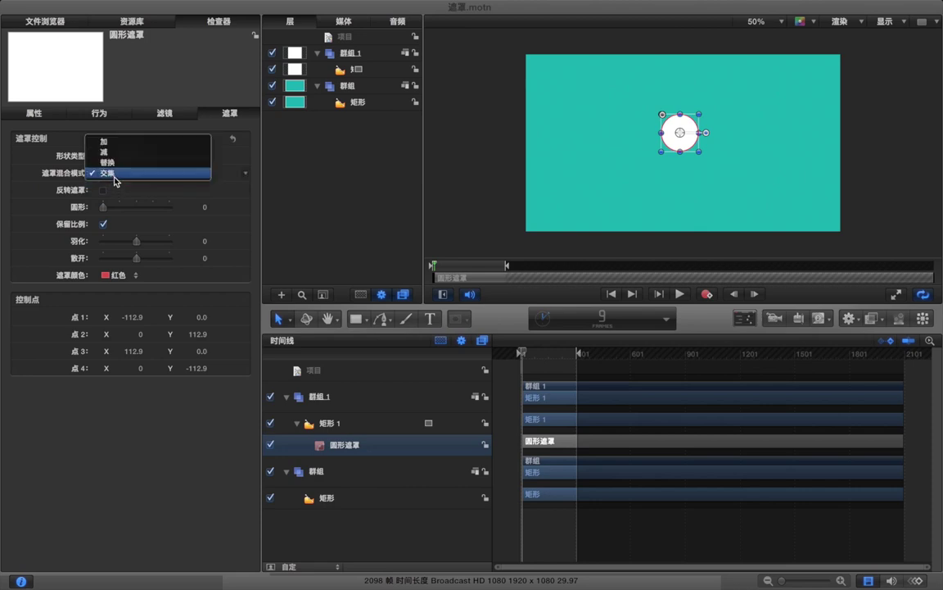
pyautogui.click(106, 152)
# - Toggle 反转遮罩 (Invert Mask) on and off repeatedly to compare the effect, leaving it off
pyautogui.moveTo(97, 211); pyautogui.dragTo(95, 201)
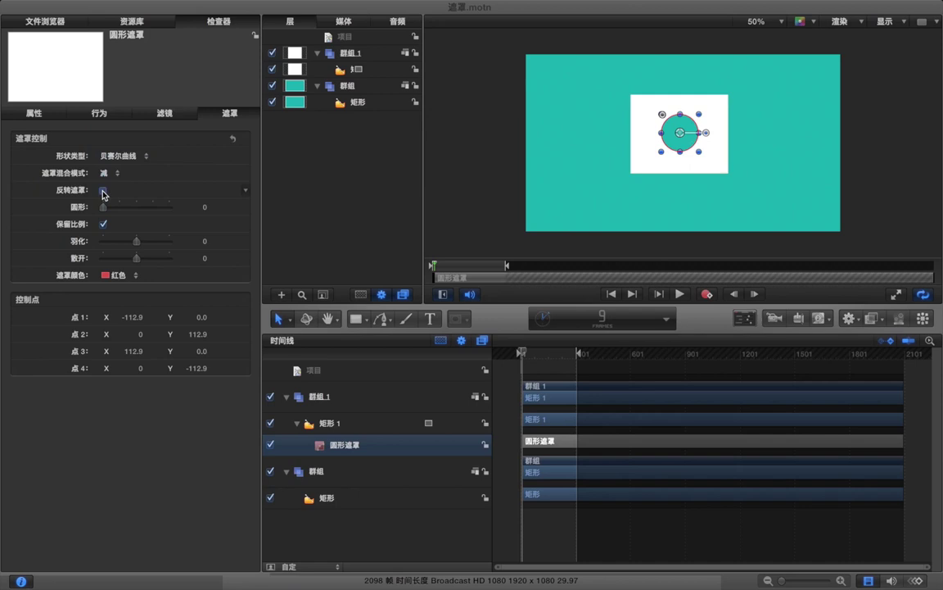
pyautogui.click(103, 192)
pyautogui.click(103, 191)
pyautogui.click(104, 191)
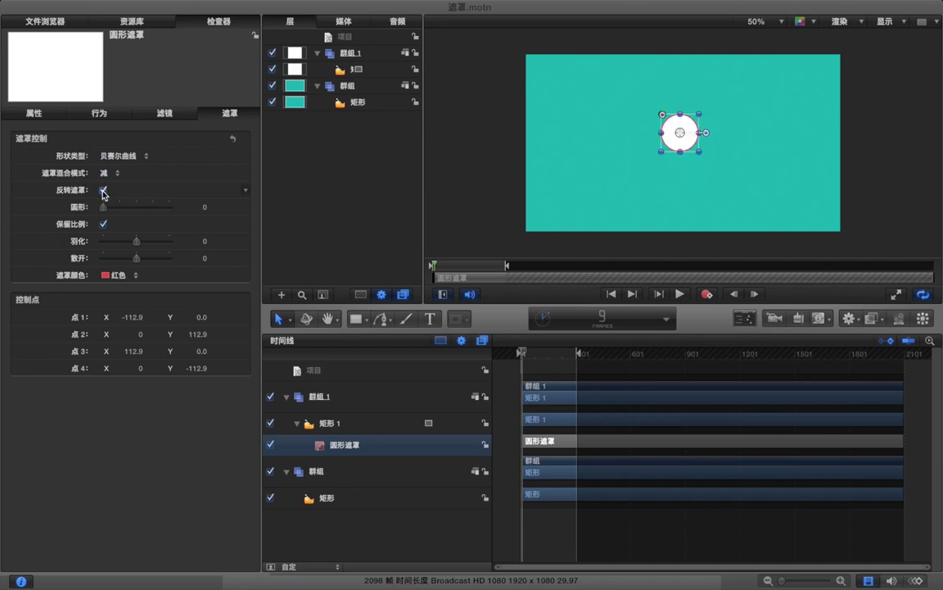
pyautogui.click(103, 192)
pyautogui.click(103, 192)
pyautogui.click(103, 192)
pyautogui.click(103, 191)
pyautogui.click(104, 192)
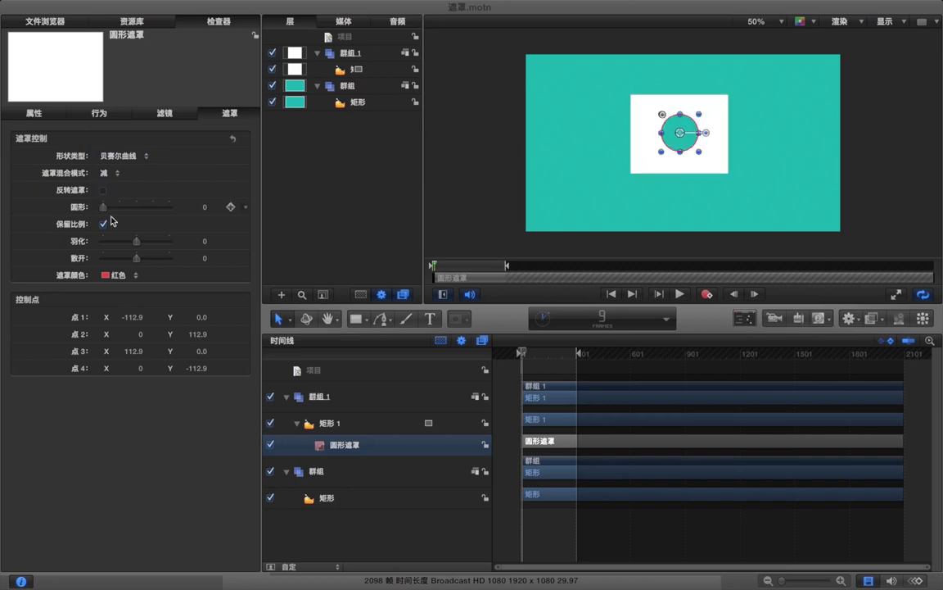
# - Lower the circular mask's 羽化 (Feather) and 散开 (Falloff) to -100, and reset 羽化 to 0
pyautogui.moveTo(136, 245); pyautogui.dragTo(97, 259)
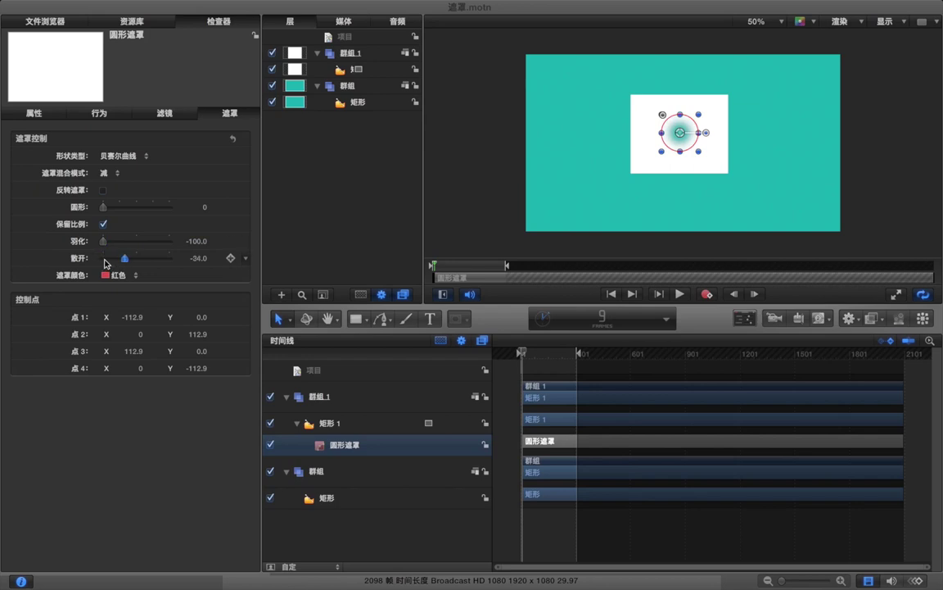
pyautogui.click(201, 242)
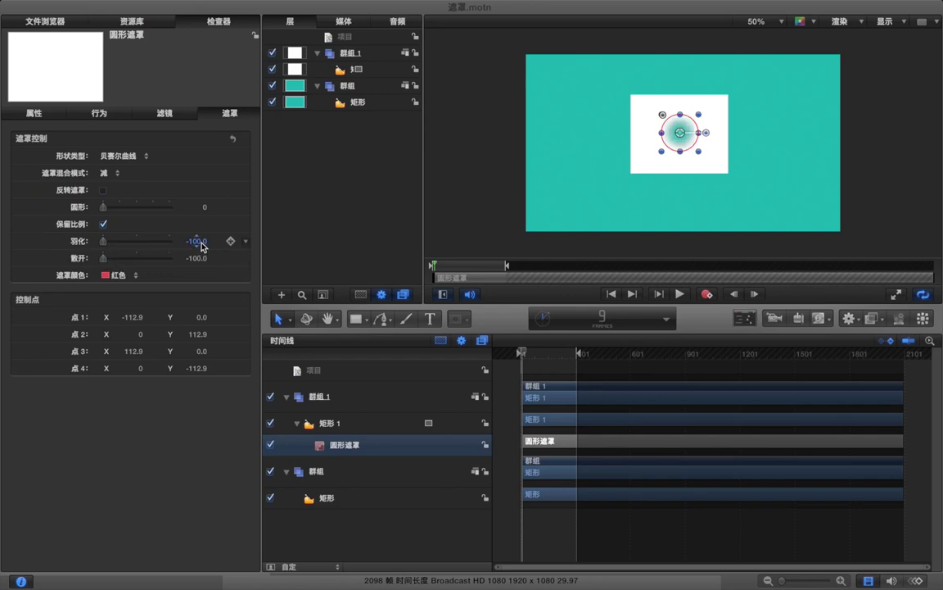
pyautogui.write('0')
pyautogui.press('Return')
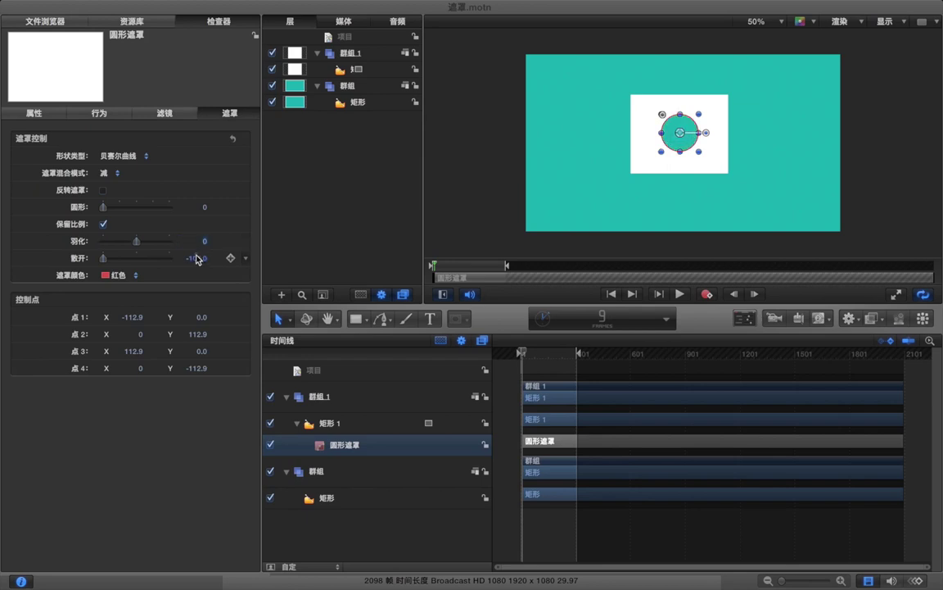
# - Reset the circular mask's 散开 (Falloff) to 0 and extend the play range to just before frame 1501
pyautogui.write('0')
pyautogui.press('Return')
pyautogui.click(385, 449)
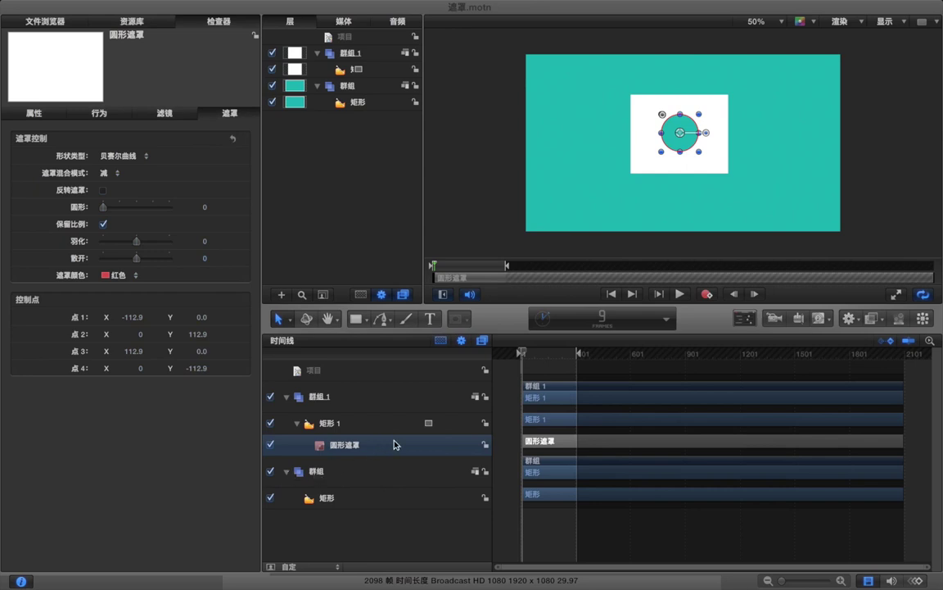
pyautogui.moveTo(580, 354); pyautogui.dragTo(790, 356)
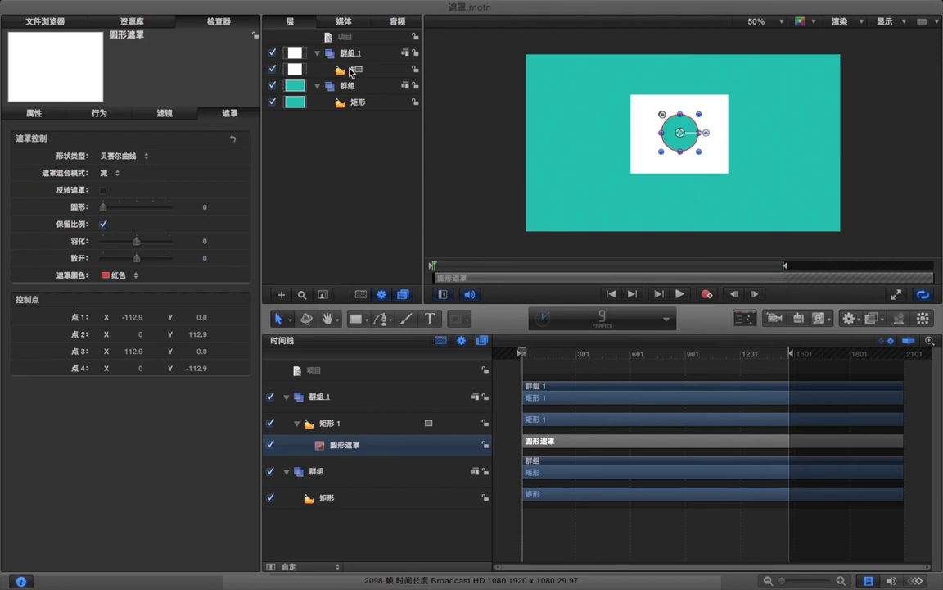
# - Add 位置 (Position) and 旋转 (Rotation) keyframes to the circular mask at frame 9
pyautogui.click(669, 136)
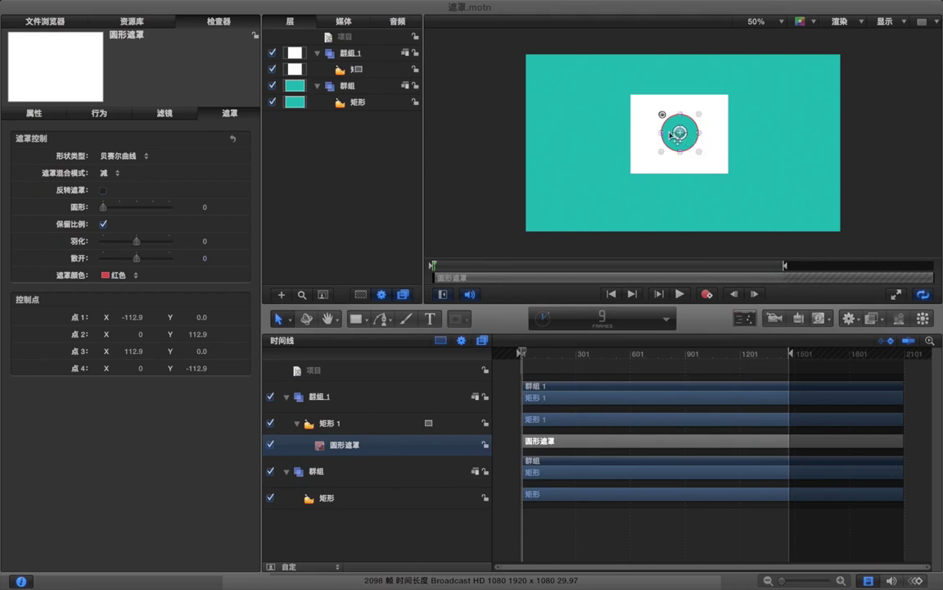
pyautogui.click(27, 114)
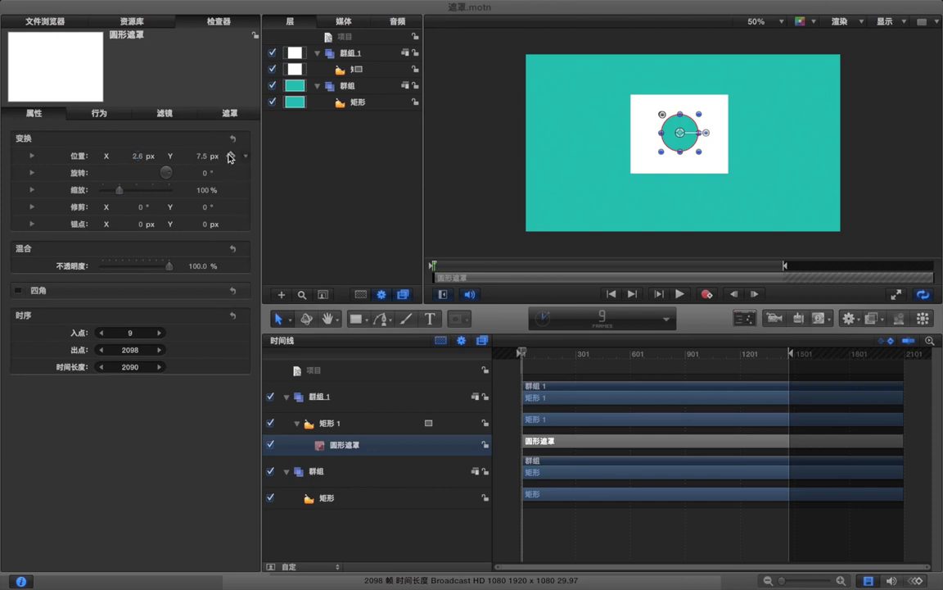
pyautogui.click(231, 158)
pyautogui.click(231, 173)
# - Keyframe the circular mask at frame 119 with rotation 15° and position about X 500.6, Y 12.3 px, beyond the rectangle
pyautogui.moveTo(522, 353); pyautogui.dragTo(543, 355)
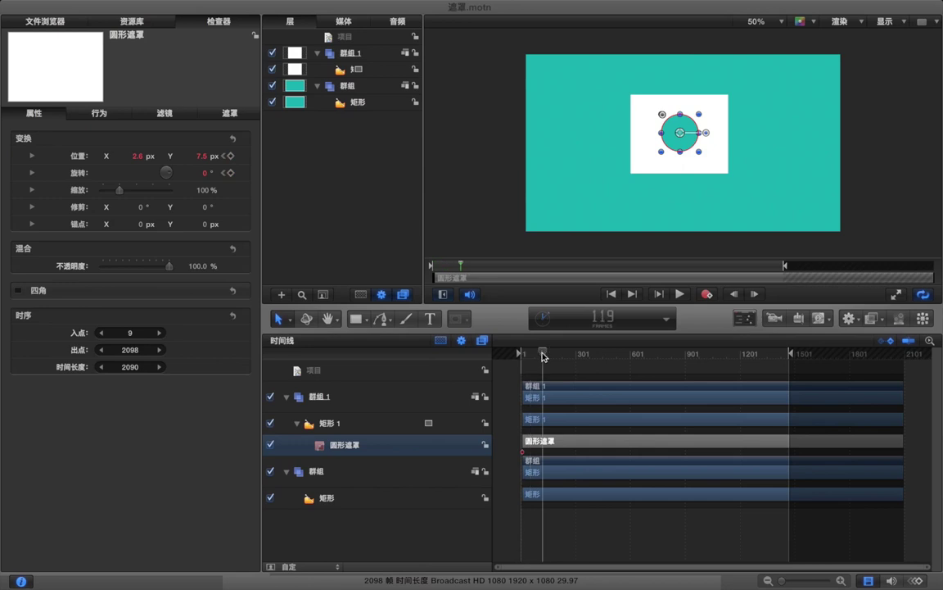
pyautogui.click(230, 155)
pyautogui.moveTo(204, 177); pyautogui.dragTo(200, 155)
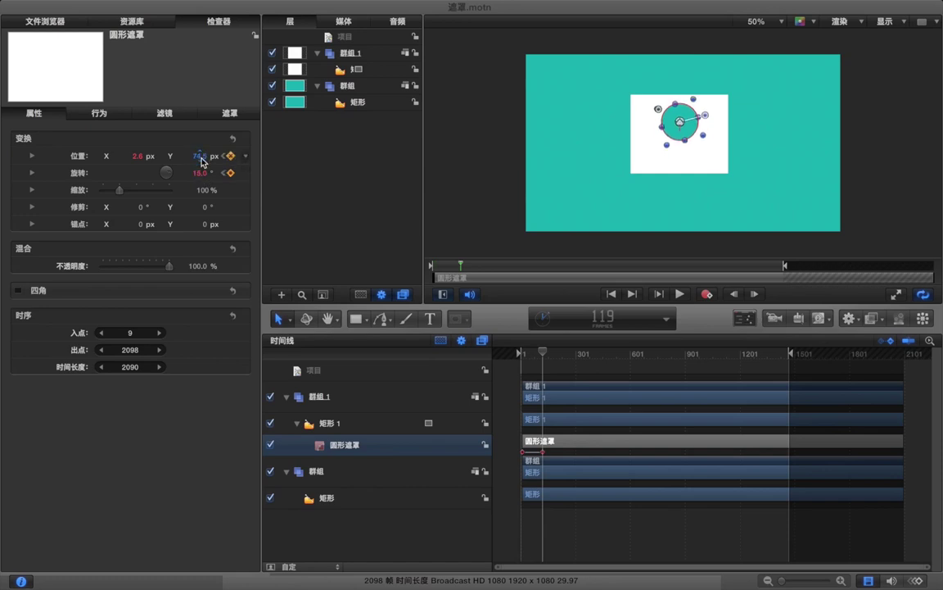
pyautogui.moveTo(137, 155); pyautogui.dragTo(125, 144)
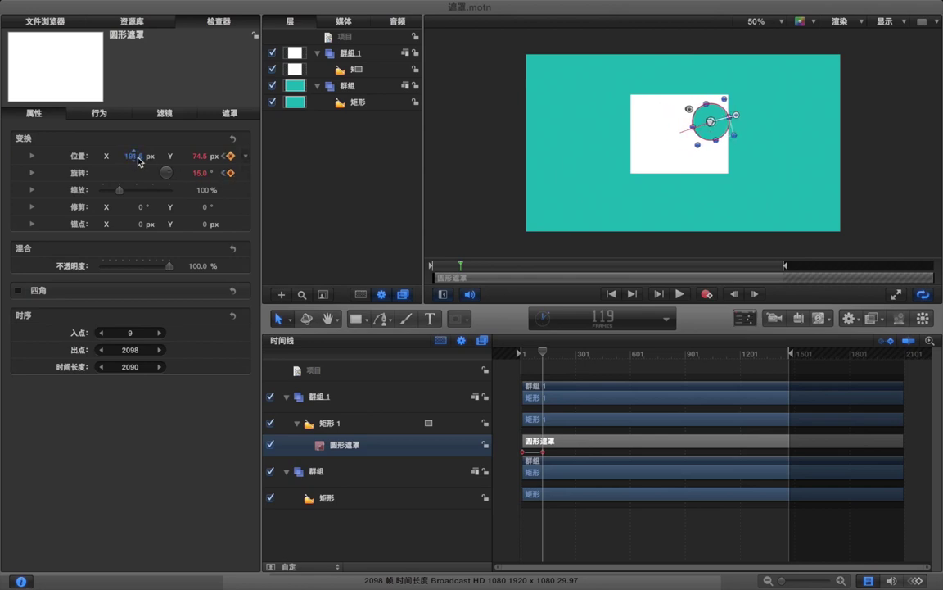
pyautogui.moveTo(199, 156); pyautogui.dragTo(199, 156)
pyautogui.moveTo(127, 152); pyautogui.dragTo(137, 154)
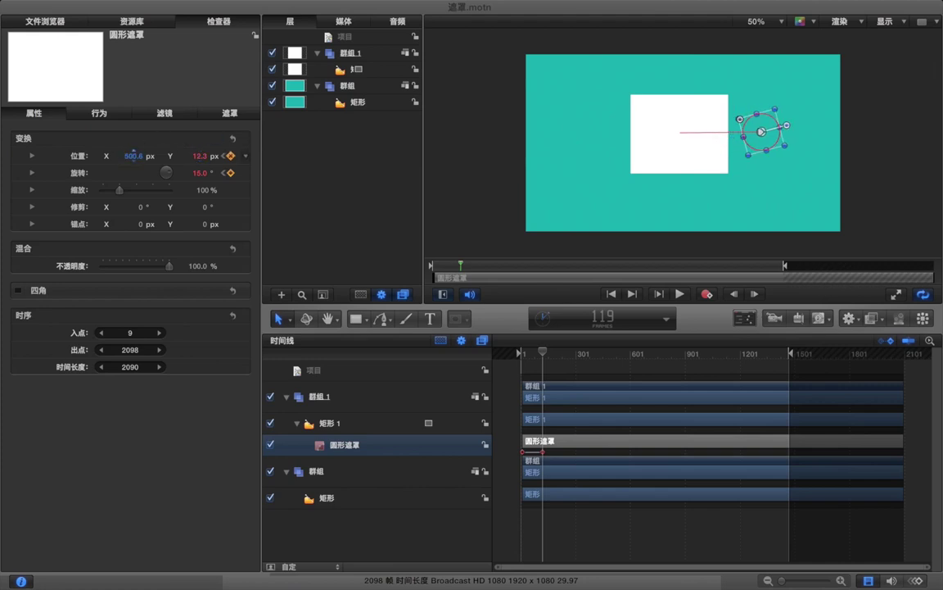
# - End the play range at frame 119 and play back the mask animation
pyautogui.click(550, 372)
pyautogui.press('alt+super+o')
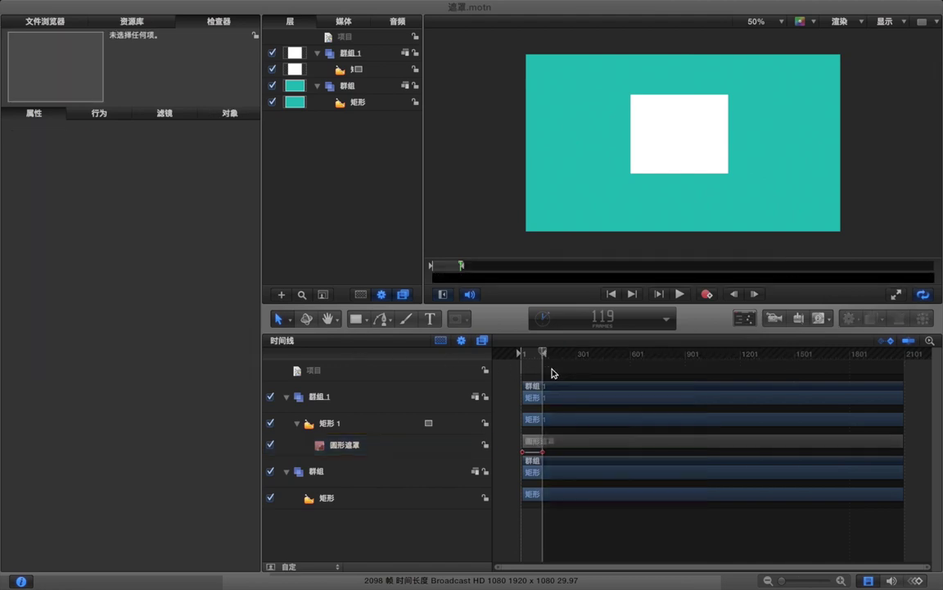
pyautogui.press('space')
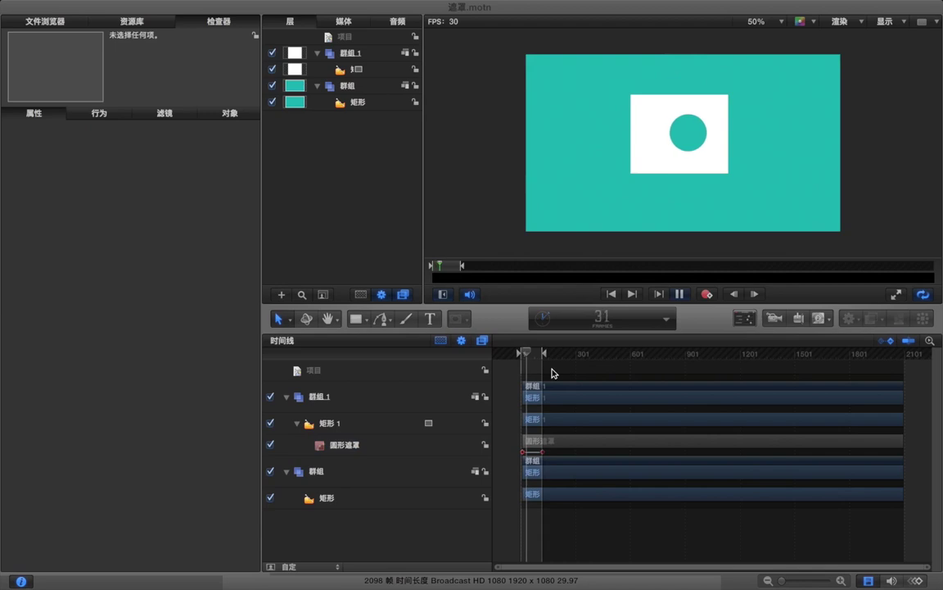
pyautogui.press('space')
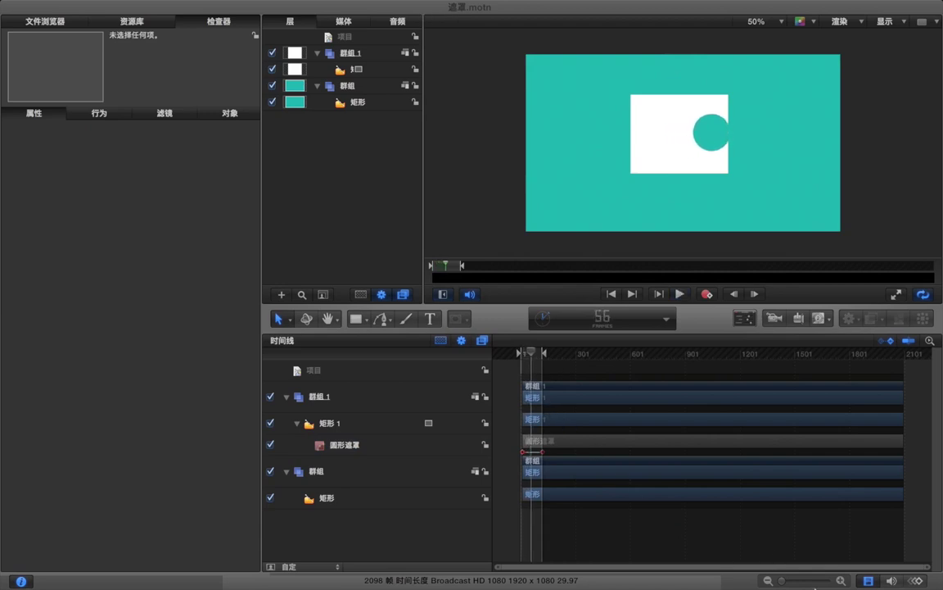
# - Shift the timeline bars of 群组 1 and 群组 so that both groups start at frame 1
pyautogui.moveTo(784, 581); pyautogui.dragTo(805, 582)
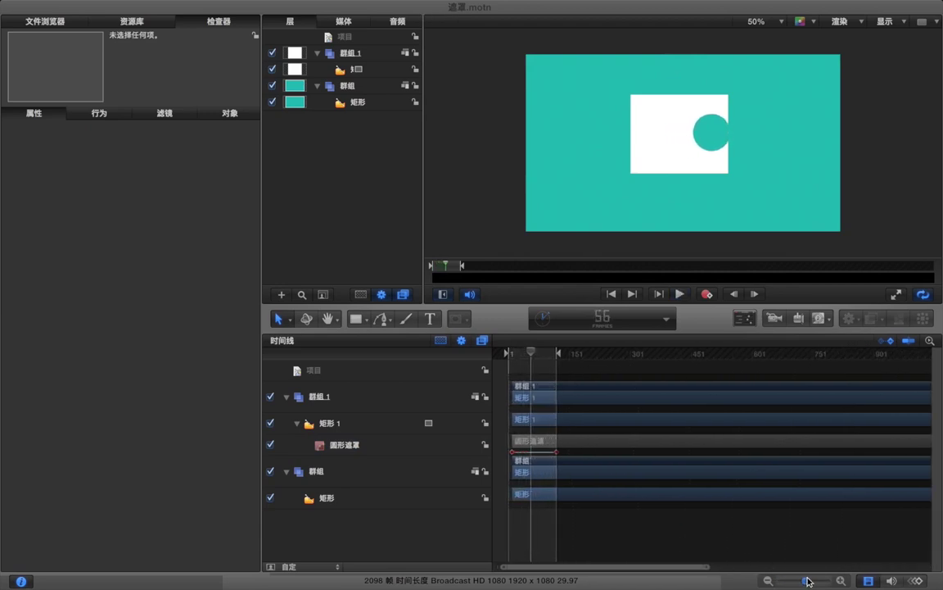
pyautogui.hscroll(-2, 592, 416)
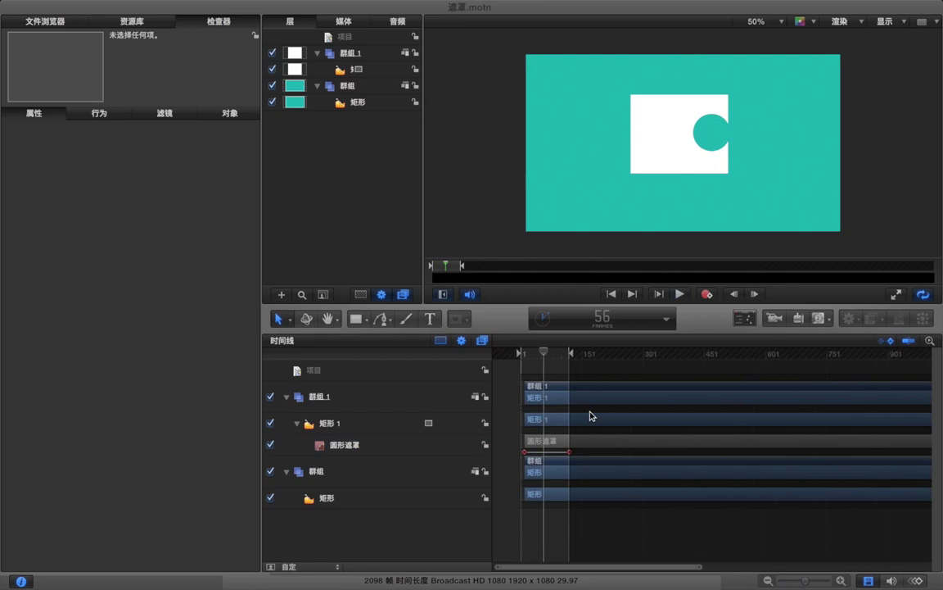
pyautogui.click(538, 385)
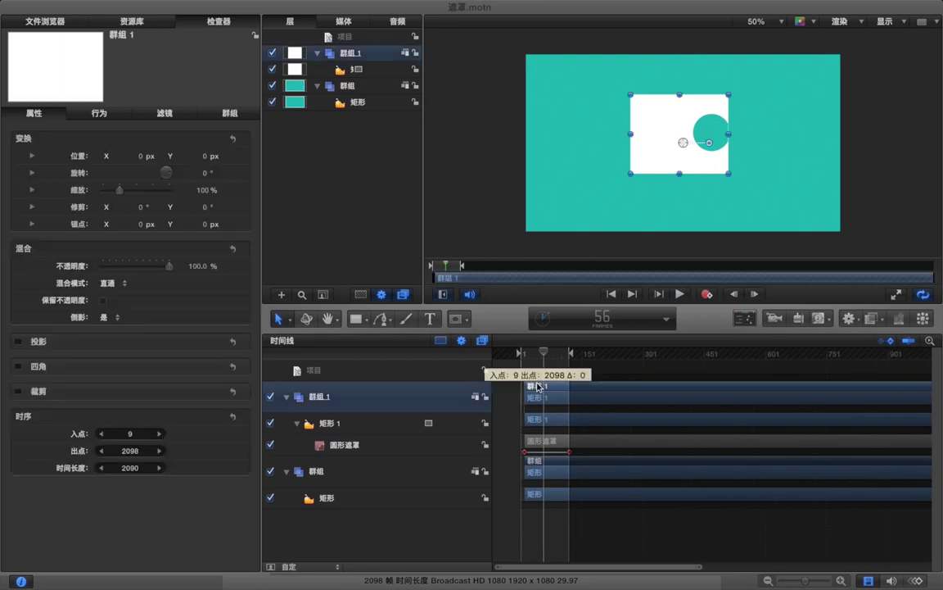
pyautogui.click(561, 466)
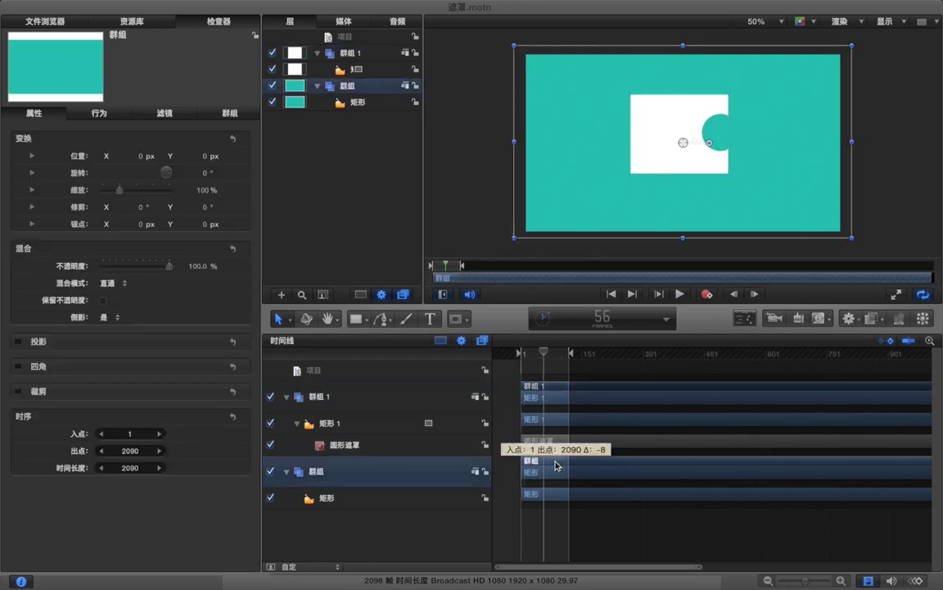
# - Move the mask's end keyframes to about frame 55 and preview the animation with the play range ending at frame 60
pyautogui.moveTo(567, 452); pyautogui.dragTo(543, 452)
pyautogui.click(545, 356)
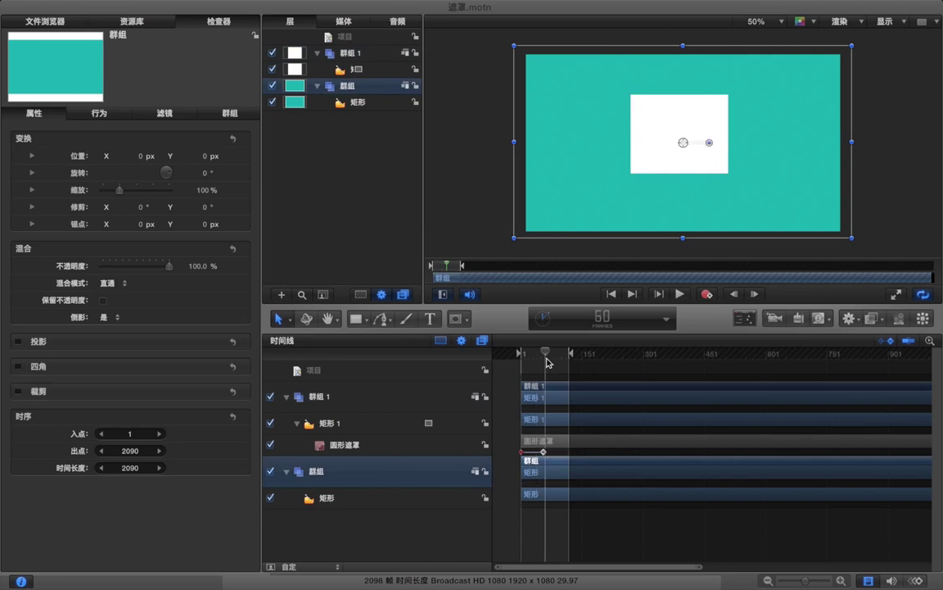
pyautogui.click(534, 371)
pyautogui.press('alt+super+o')
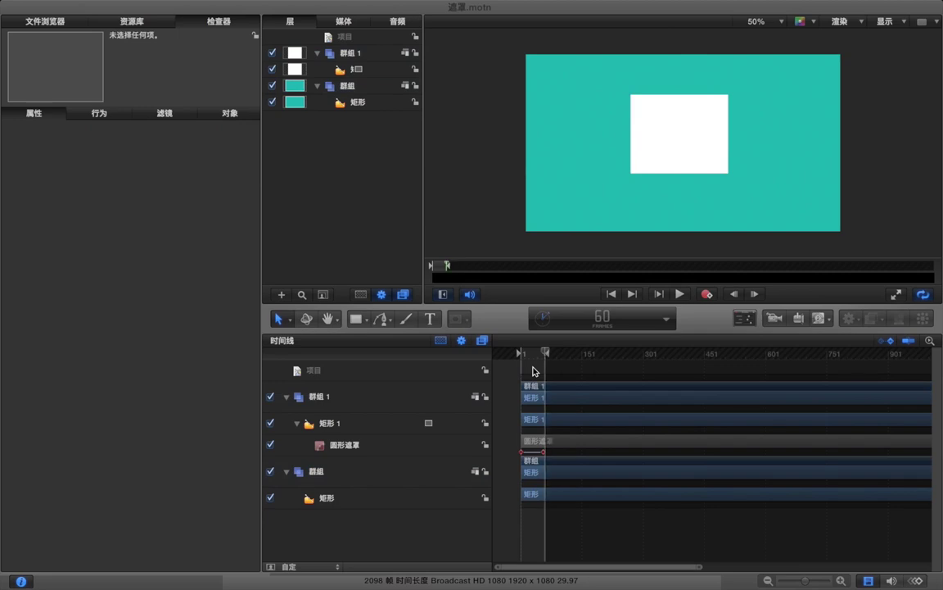
pyautogui.press('space')
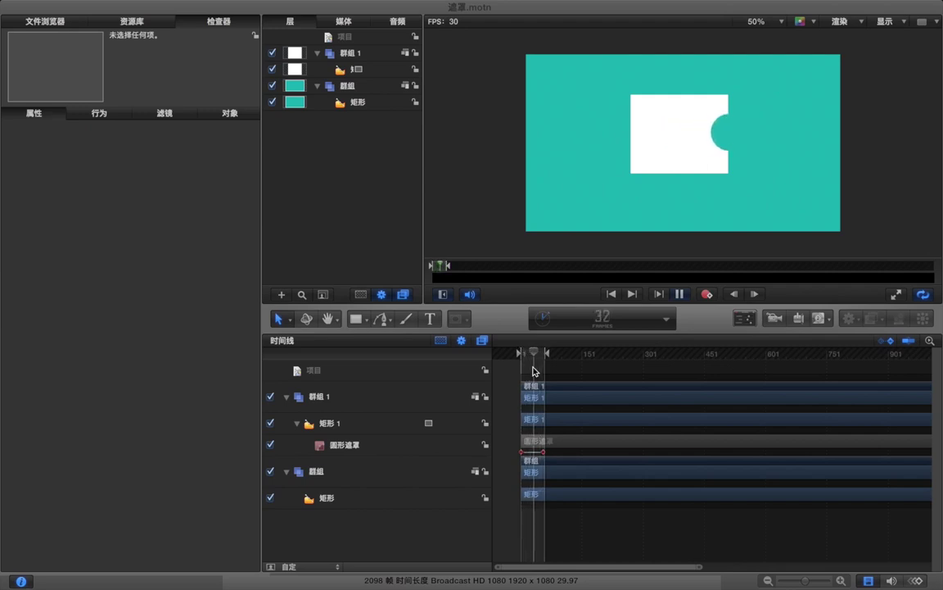
pyautogui.press('space')
# - Move the mask's starting position at frame 1 to about X -447.4, Y 15.0 px and play back the full pass
pyautogui.moveTo(540, 355); pyautogui.dragTo(515, 358)
pyautogui.click(533, 443)
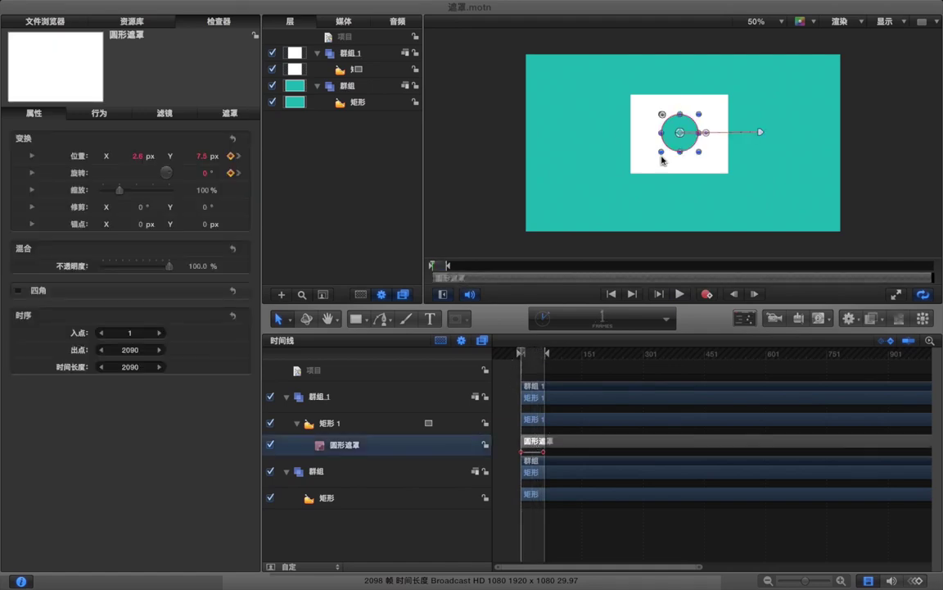
pyautogui.moveTo(682, 137); pyautogui.dragTo(608, 135)
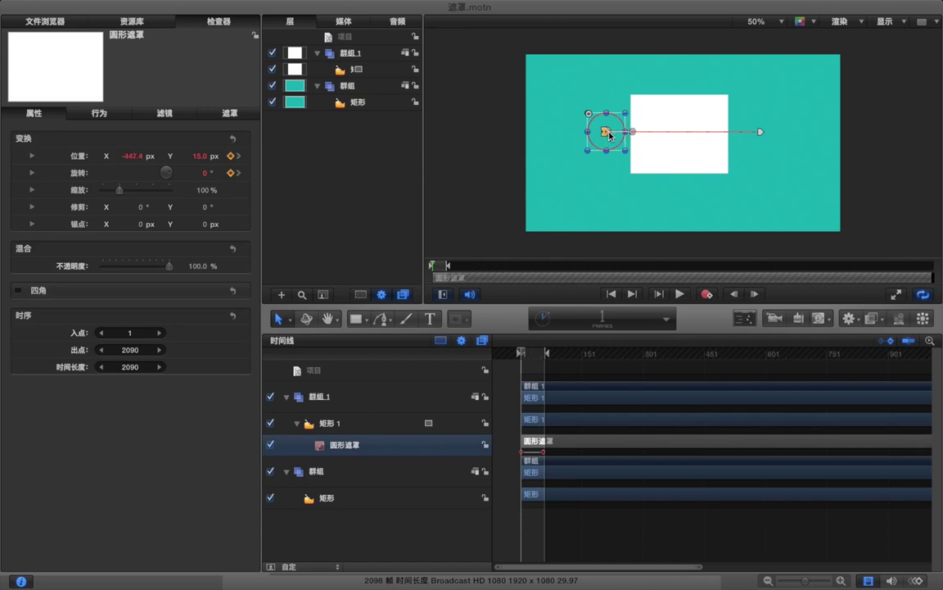
pyautogui.click(538, 367)
pyautogui.press('space')
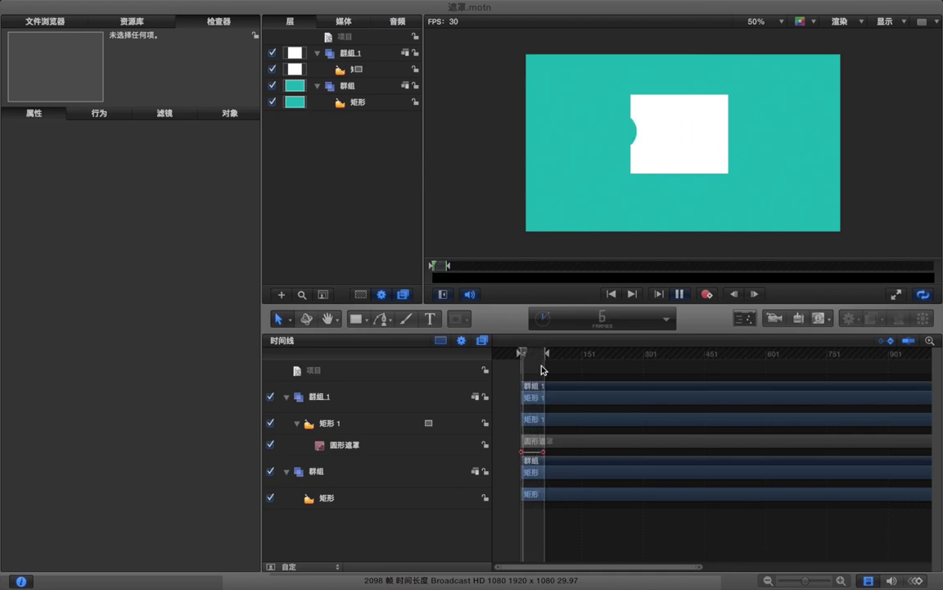
pyautogui.press('space')
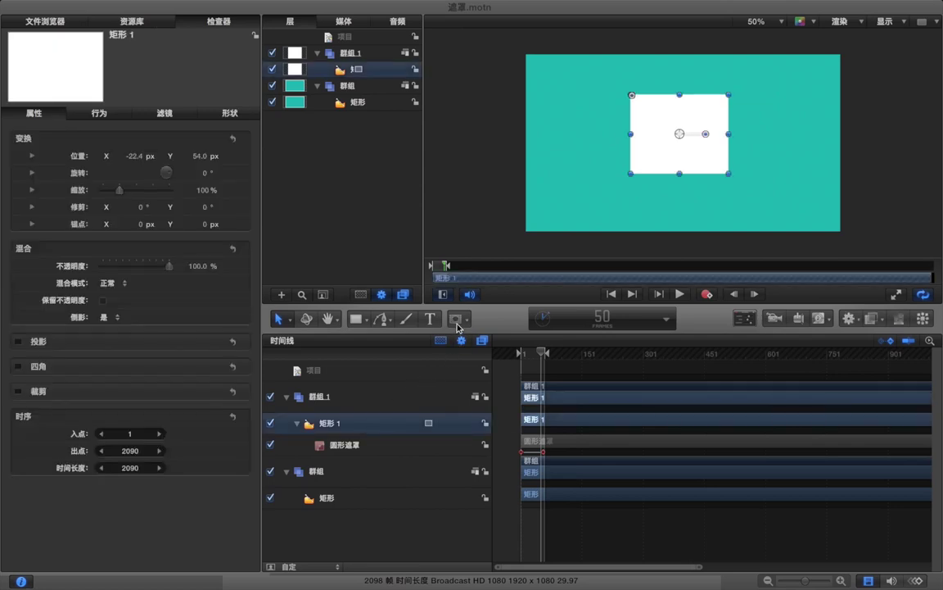
# - Delete the animated circular mask from 矩形 1
pyautogui.rightClick(371, 447)
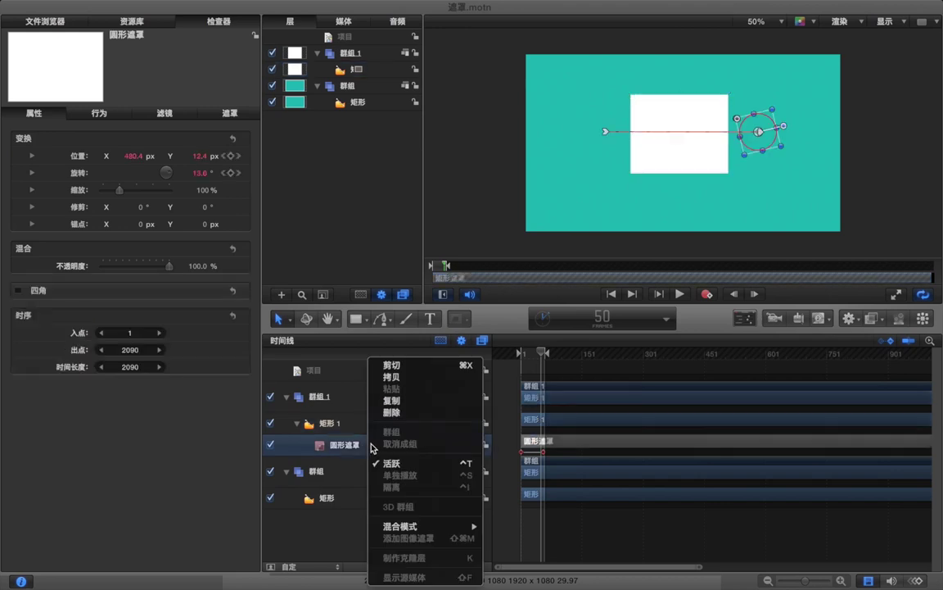
pyautogui.click(391, 413)
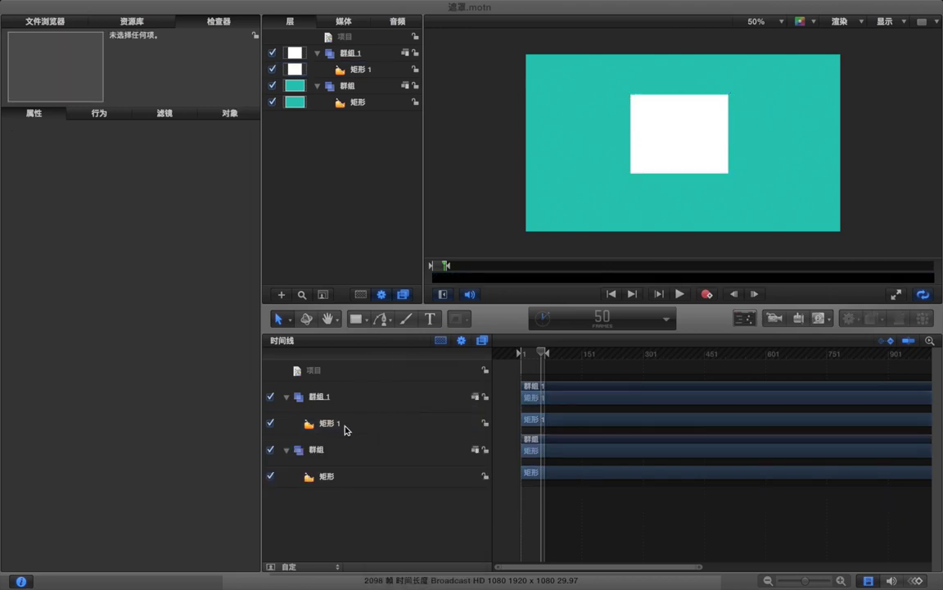
# - Draw a small circle shape on the teal background beside the white rectangle, centred at about X -524.6, Y -32.4 px
pyautogui.click(345, 429)
pyautogui.click(361, 318)
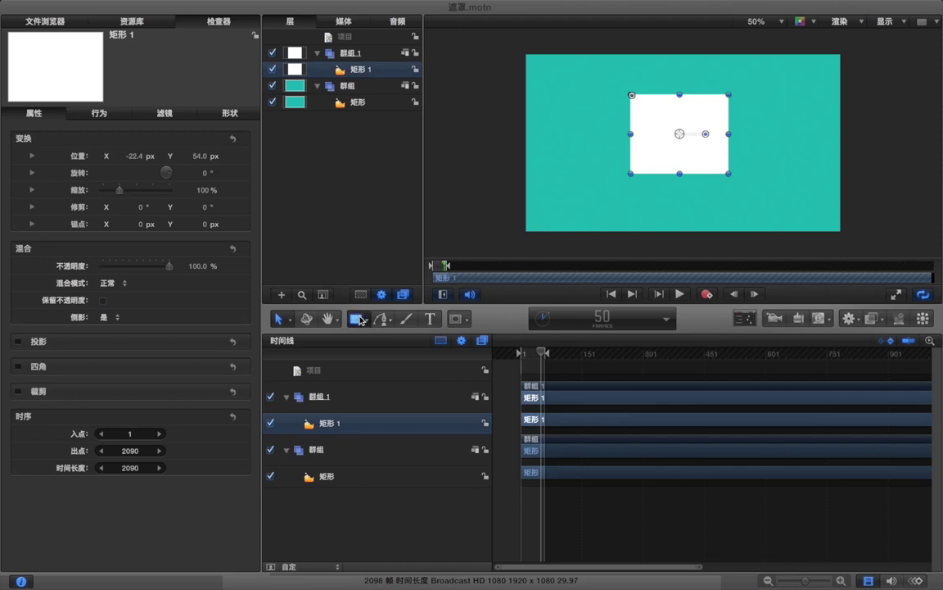
pyautogui.click(360, 318)
pyautogui.click(375, 360)
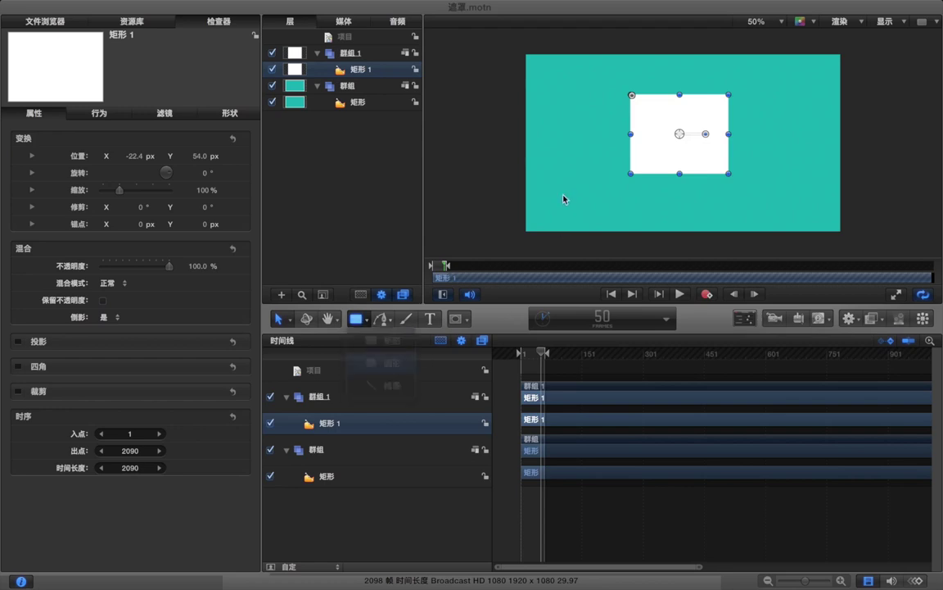
pyautogui.moveTo(576, 128); pyautogui.dragTo(614, 154)
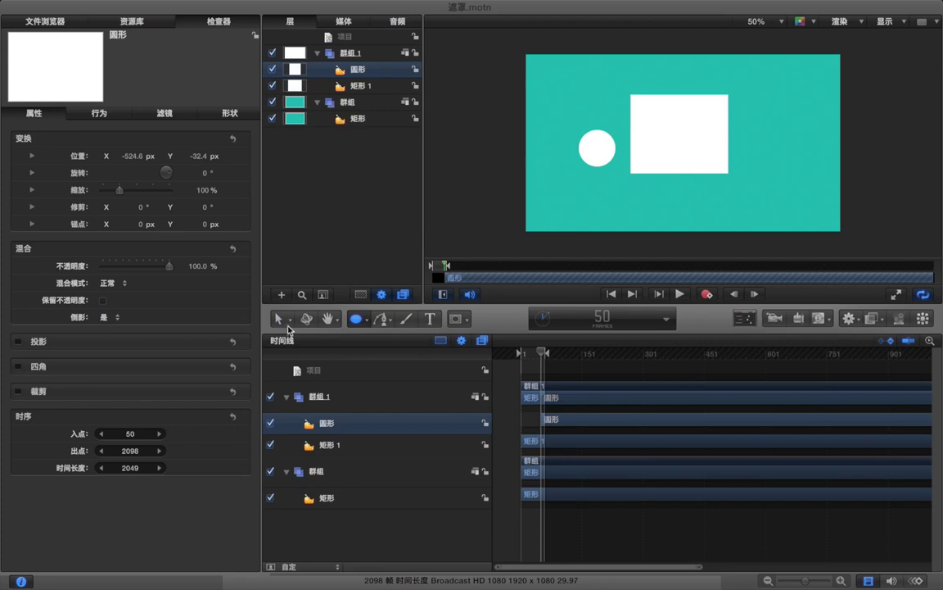
# - Reposition the circle to about X -538.4, Y 25.0 px and move it into its own new group above 群组 1
pyautogui.click(279, 322)
pyautogui.moveTo(601, 153); pyautogui.dragTo(597, 140)
pyautogui.click(372, 90)
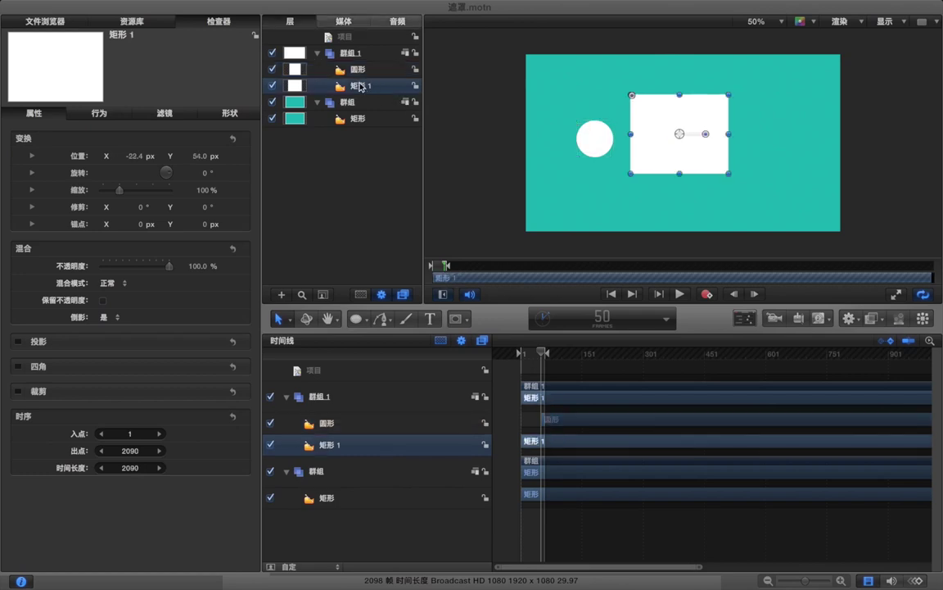
pyautogui.moveTo(358, 72); pyautogui.dragTo(331, 61)
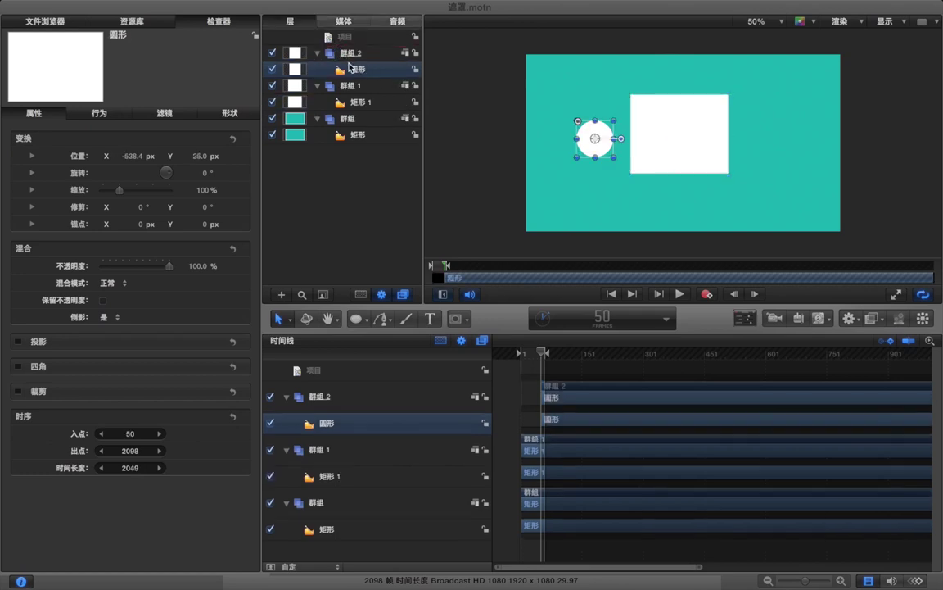
# - Add an image mask (图像遮罩) to the white rectangle 矩形 1
pyautogui.click(361, 104)
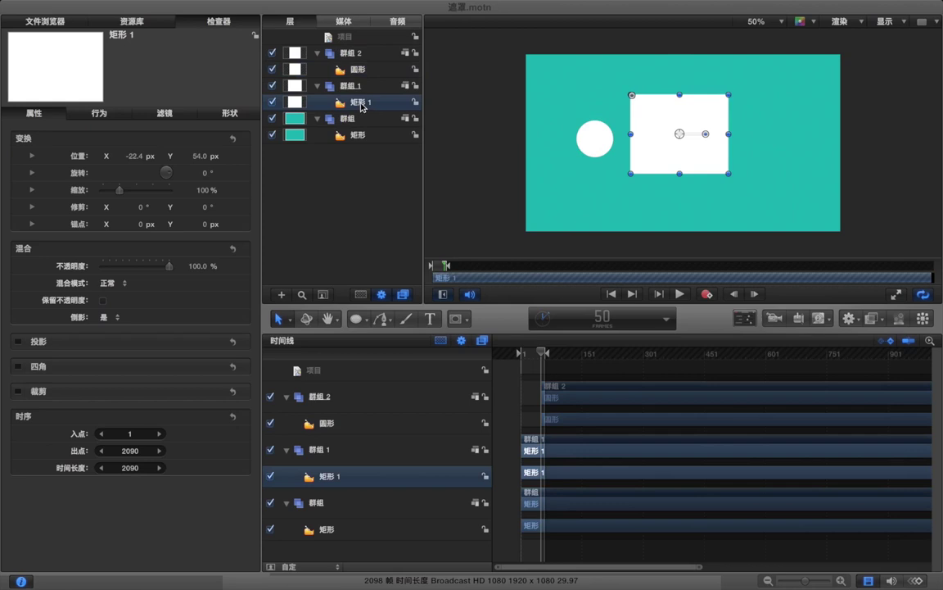
pyautogui.rightClick(361, 104)
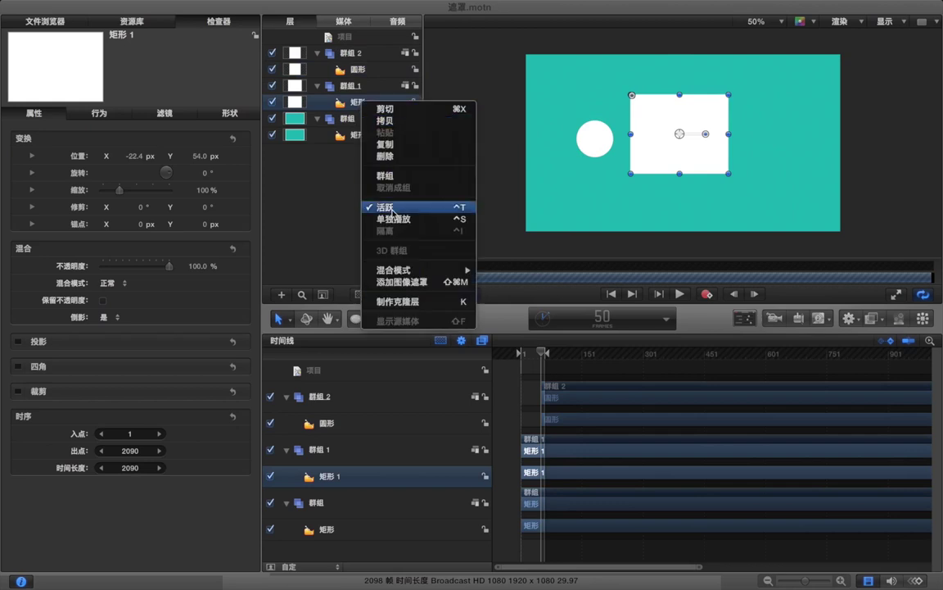
pyautogui.click(403, 282)
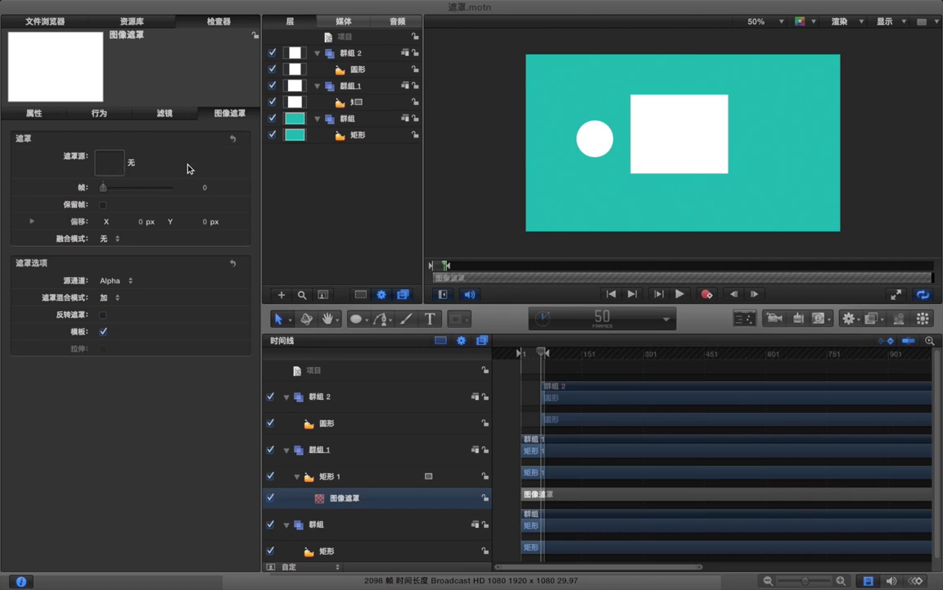
# - Try 群组 2 as the image mask's source, turn that group back on, and assign the 圆形 shape as source instead
pyautogui.moveTo(354, 57); pyautogui.dragTo(109, 167)
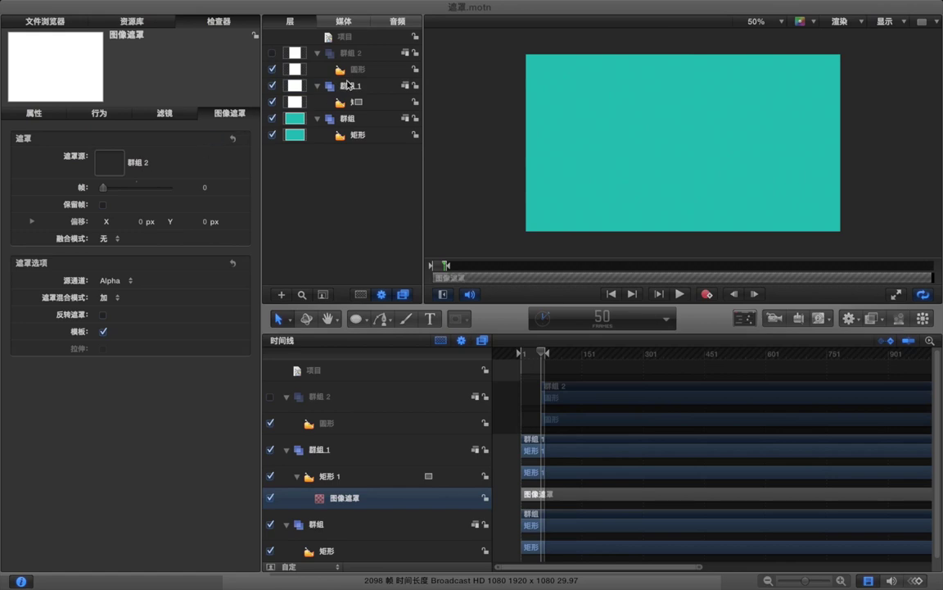
pyautogui.click(273, 54)
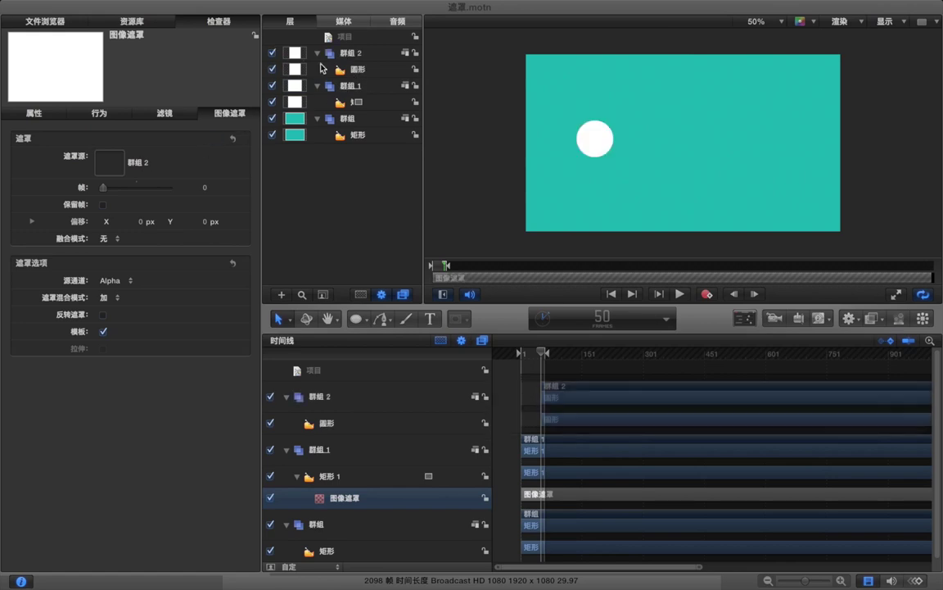
pyautogui.moveTo(306, 68); pyautogui.dragTo(107, 166)
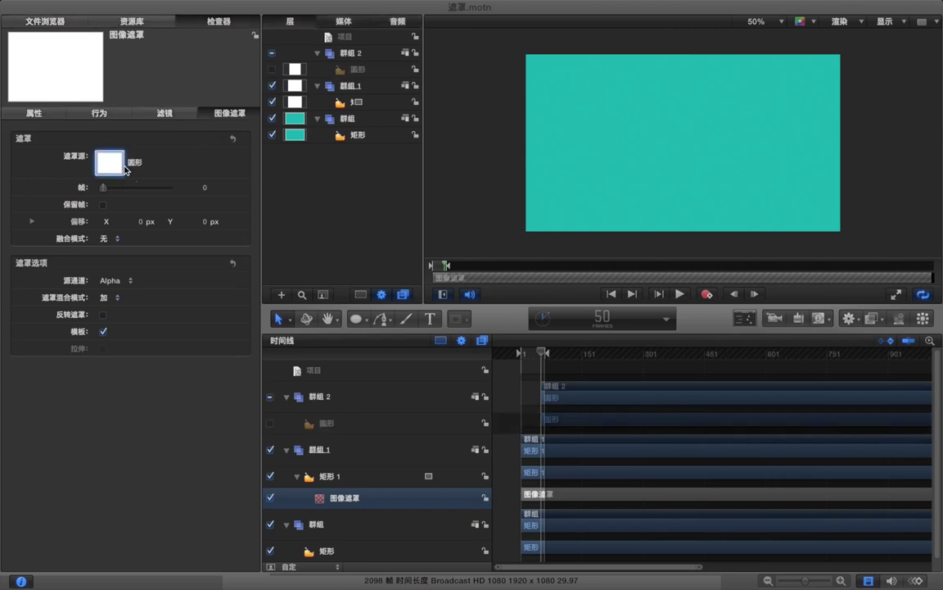
# - Set the blend mode (遮罩混合模式) of 矩形 1's image mask to subtract (减)
pyautogui.click(369, 503)
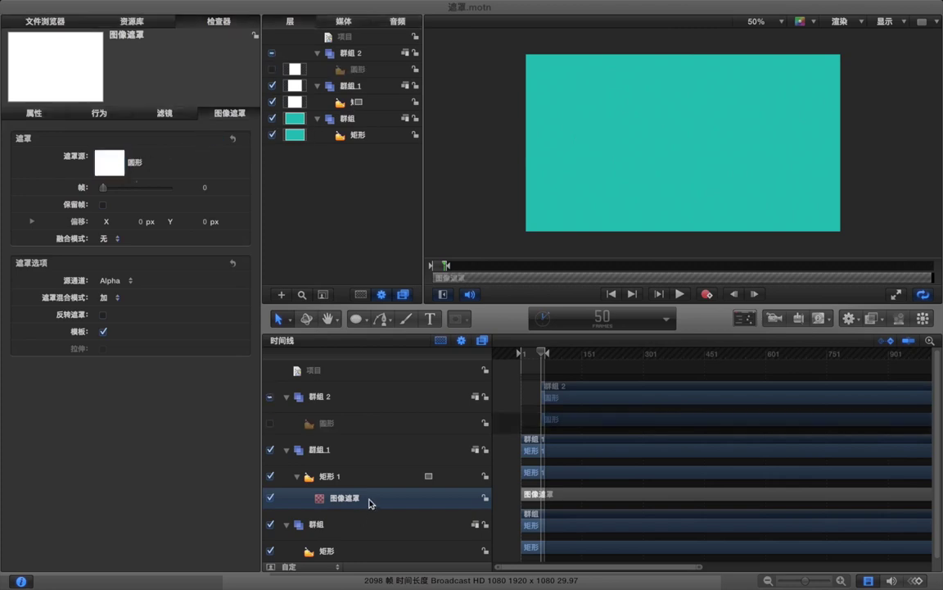
pyautogui.click(108, 299)
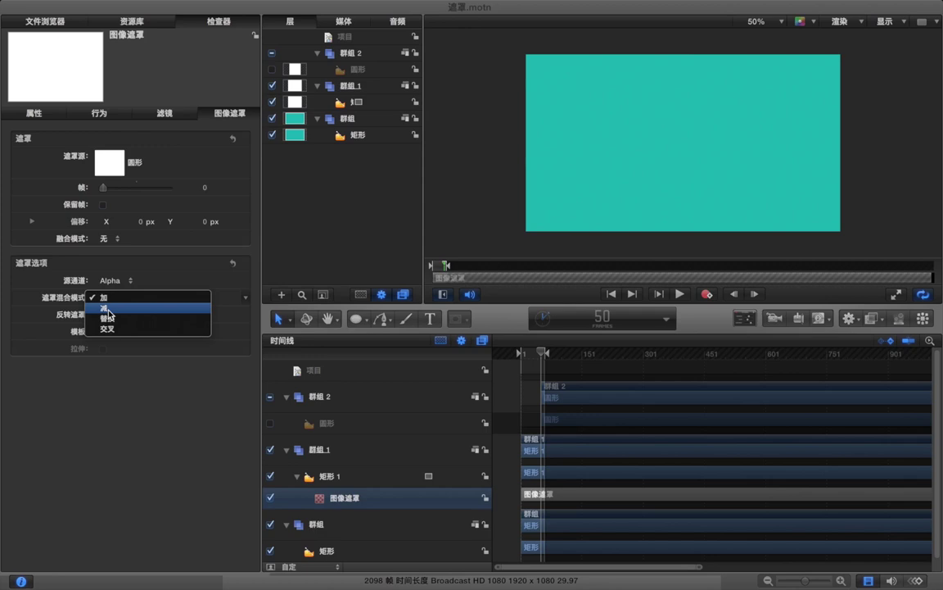
pyautogui.click(108, 310)
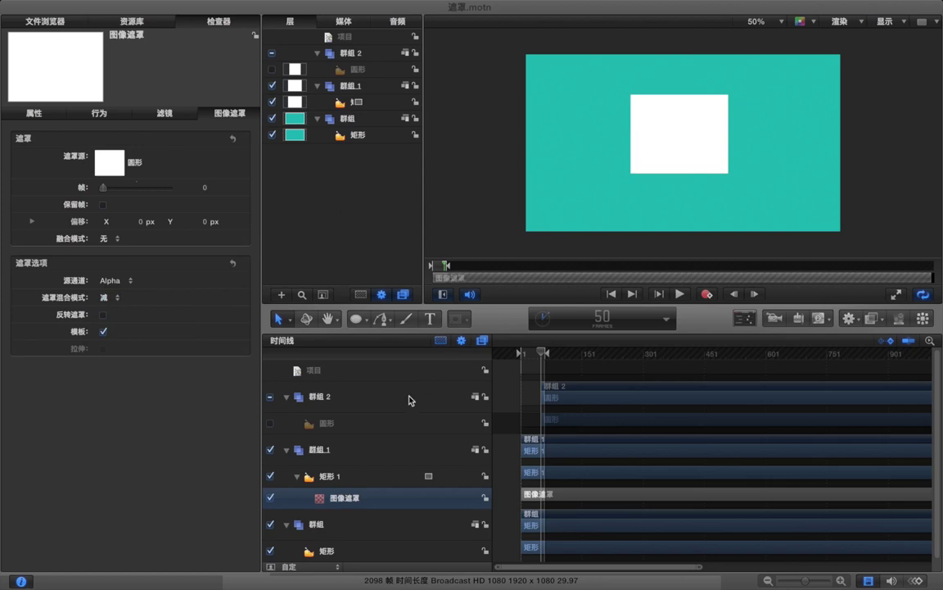
# - Shift the 圆形 shape's clip in the timeline so that it starts at frame 1
pyautogui.click(381, 423)
pyautogui.moveTo(561, 387); pyautogui.dragTo(507, 354)
pyautogui.click(537, 426)
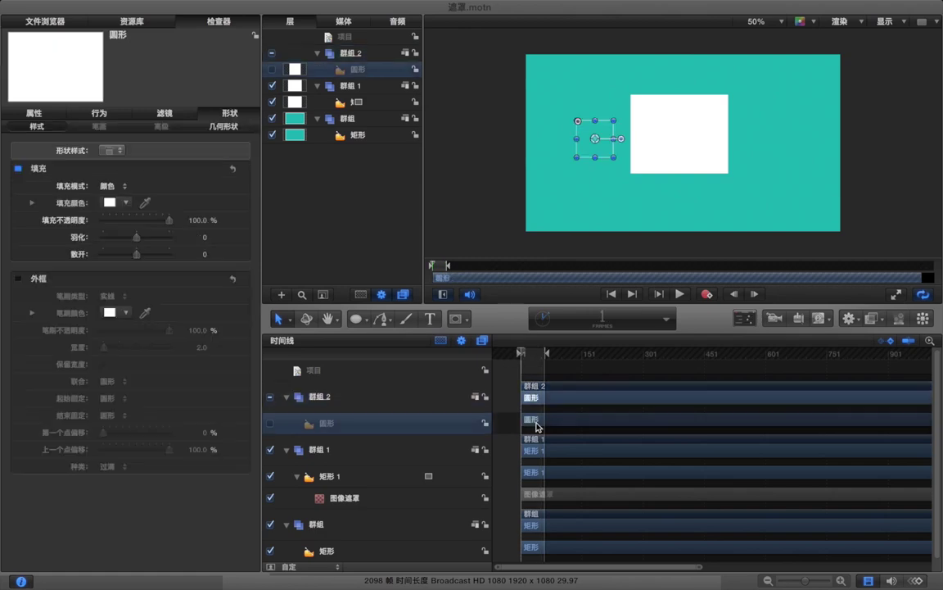
# - Keyframe the circle's position at frame 1, and at frame 53 move it horizontally to the opposite side of the white rectangle
pyautogui.click(36, 111)
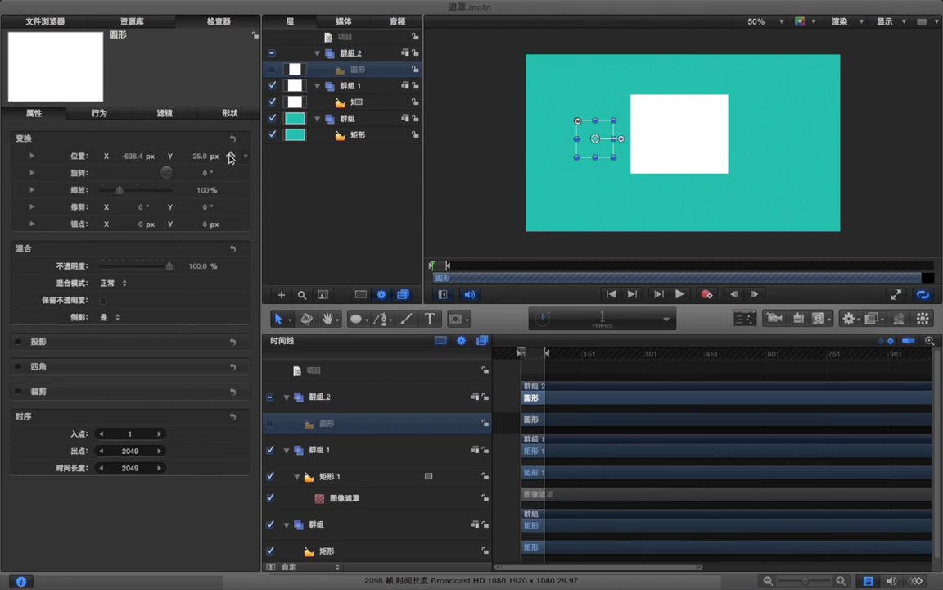
pyautogui.click(230, 156)
pyautogui.click(542, 356)
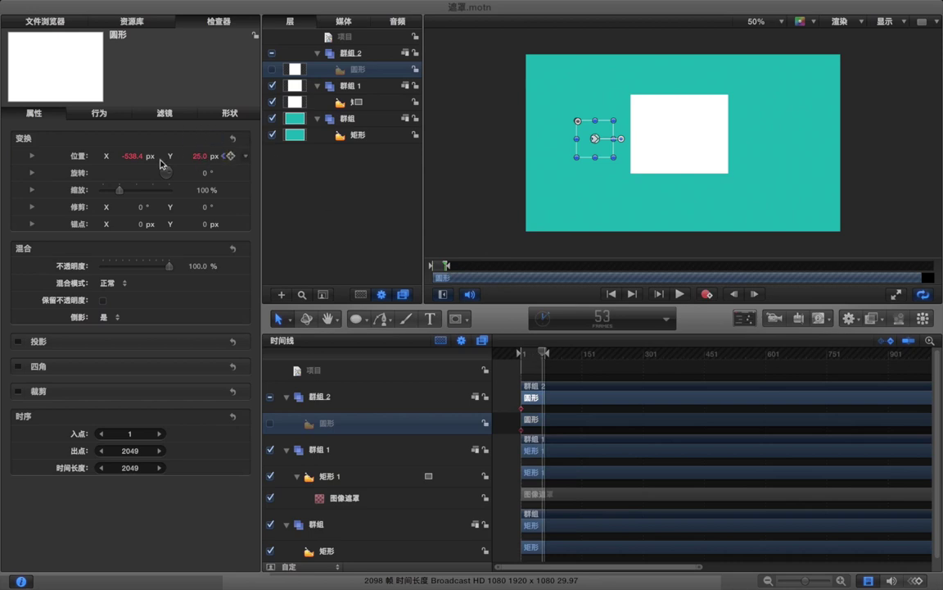
pyautogui.moveTo(130, 157)
pyautogui.mouseDown()
pyautogui.moveTo(156, 156)
pyautogui.moveTo(133, 154)
pyautogui.moveTo(123, 167)
pyautogui.moveTo(151, 155)
pyautogui.moveTo(124, 143)
pyautogui.mouseUp()
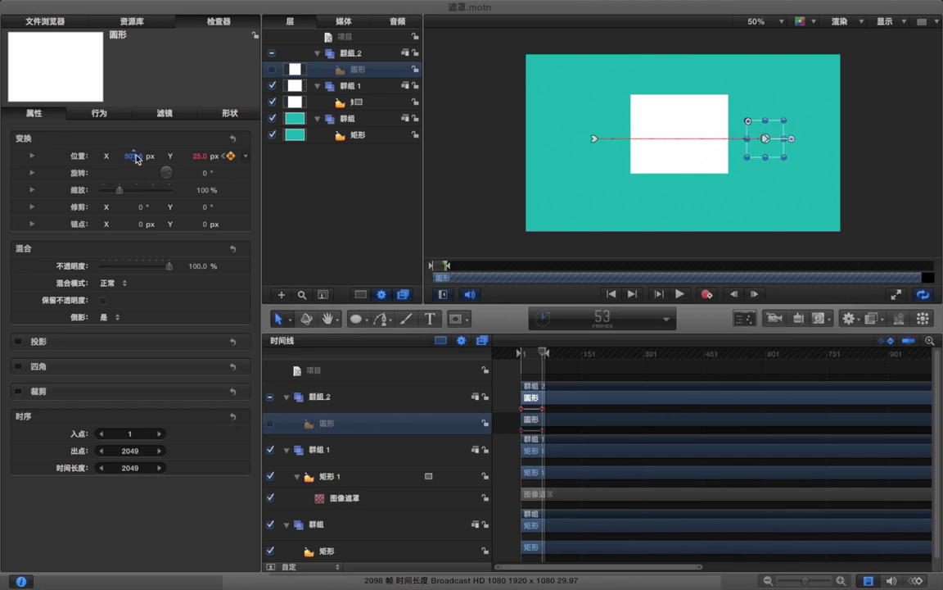
pyautogui.click(532, 370)
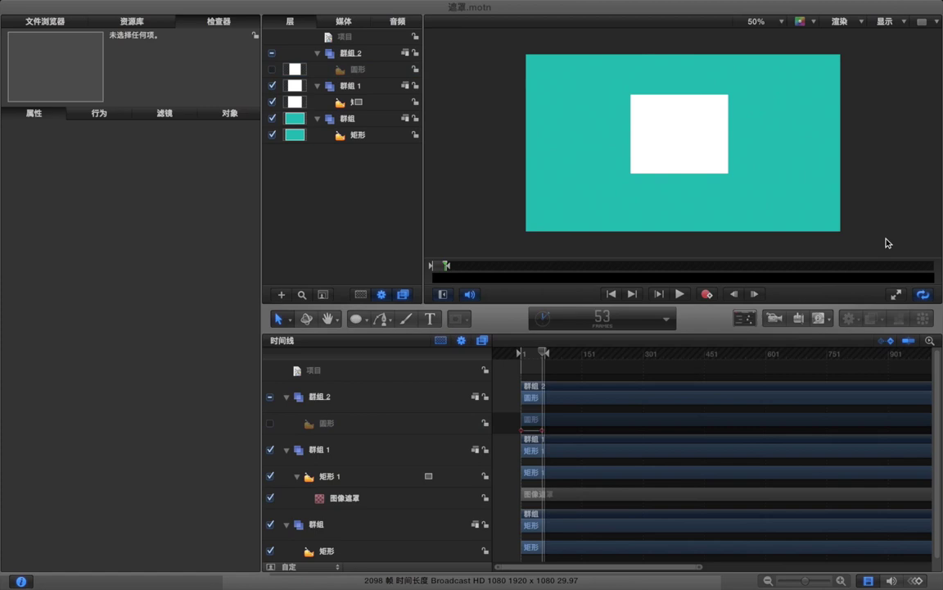
# - Fit the canvas to the window and play the mask animation in the enlarged player to check the circle cutting through the rectangle
pyautogui.hotkey('shift', 'z')
pyautogui.click(896, 294)
pyautogui.press('space')
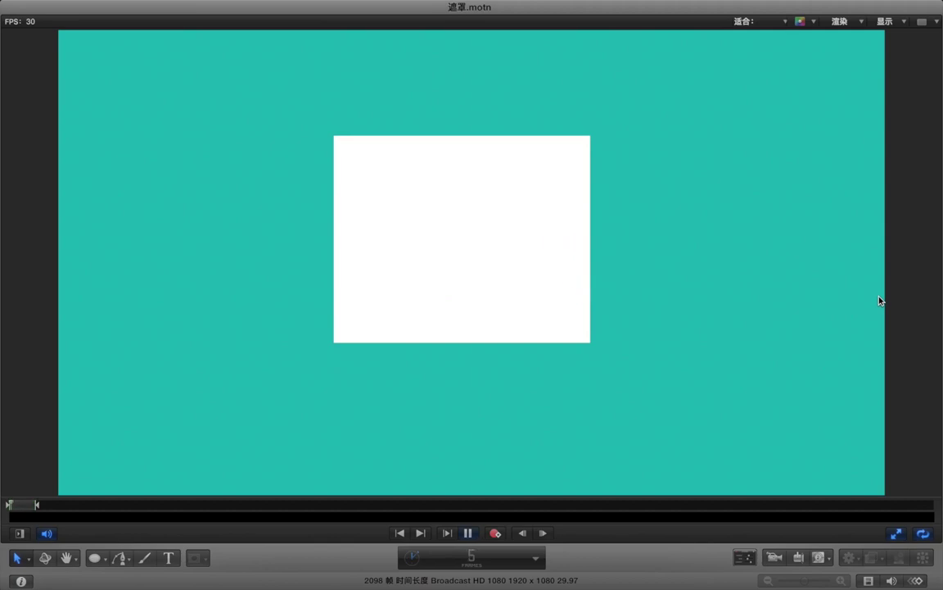
pyautogui.press('space')
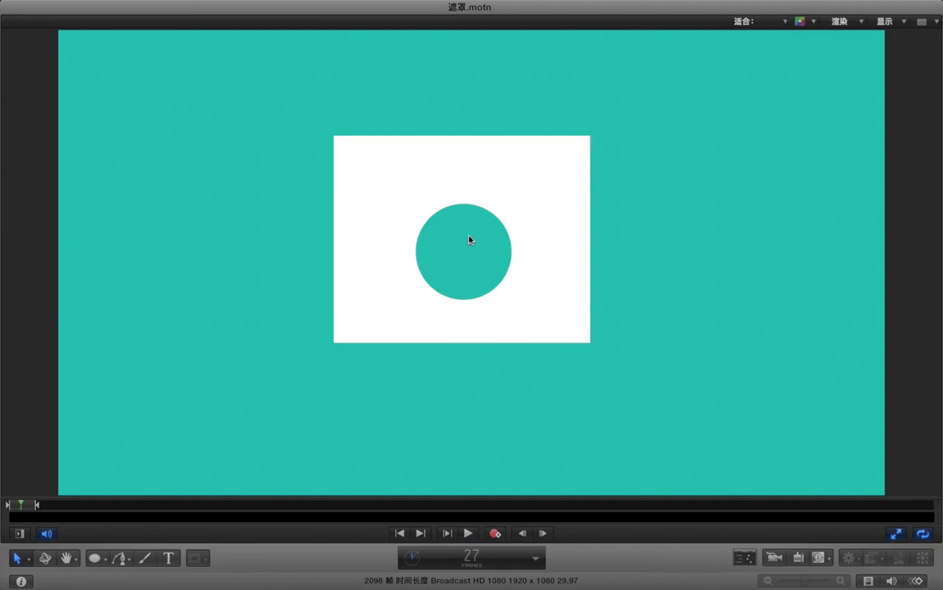
pyautogui.press('space')
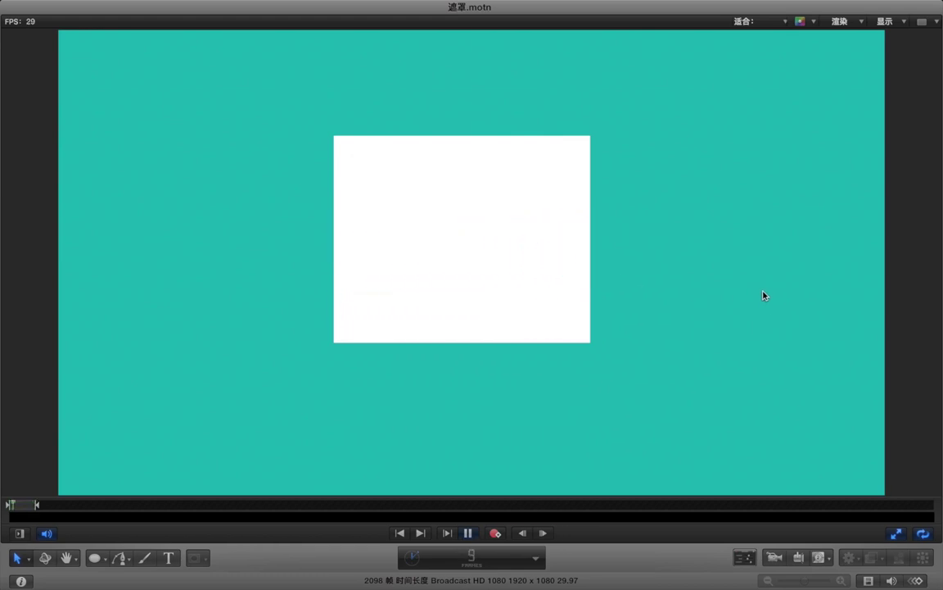
pyautogui.press('space')
pyautogui.click(899, 534)
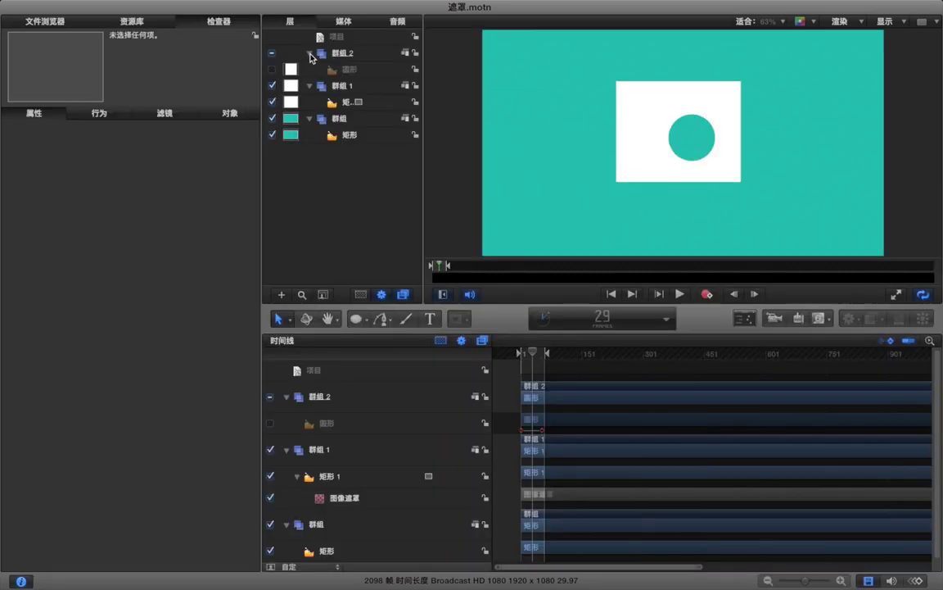
# - Turn off and collapse 群组 2 and 群组 1
pyautogui.click(310, 53)
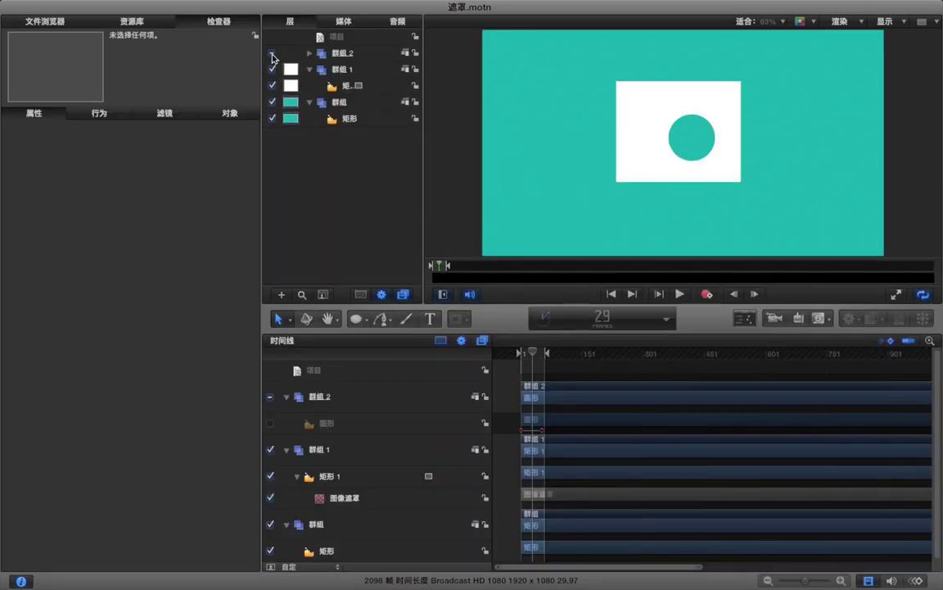
pyautogui.click(272, 53)
pyautogui.click(272, 68)
pyautogui.click(310, 69)
# - Create a new group above 群组 2 and draw a white rectangle in it, about 762 × 344 px, centred at about X 1.5, Y 28.8 px
pyautogui.click(365, 53)
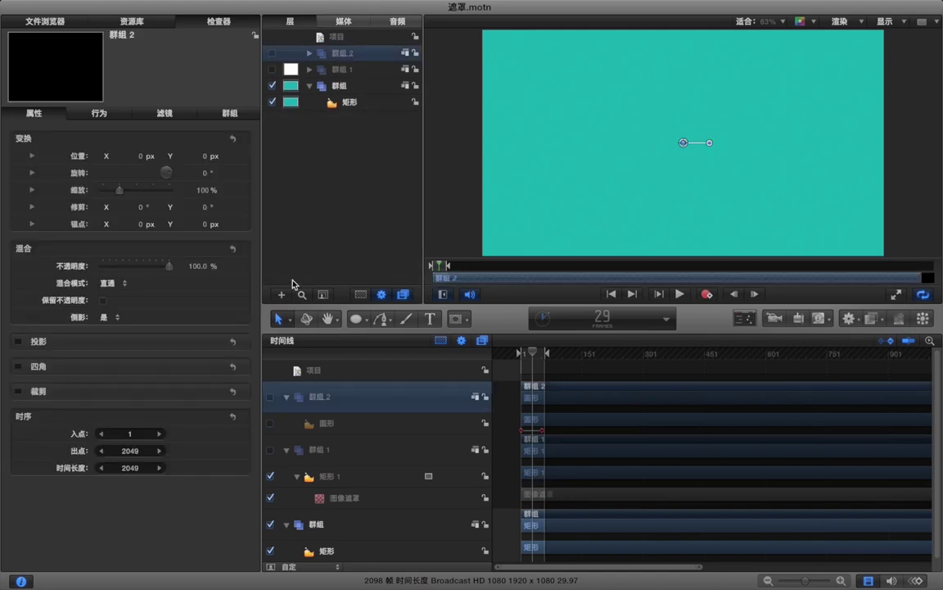
pyautogui.click(281, 294)
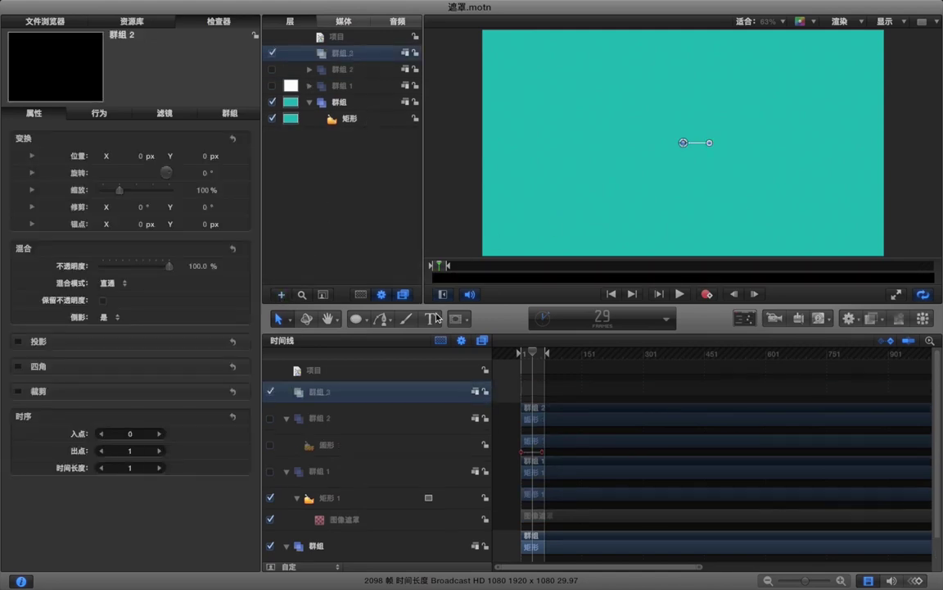
pyautogui.click(366, 320)
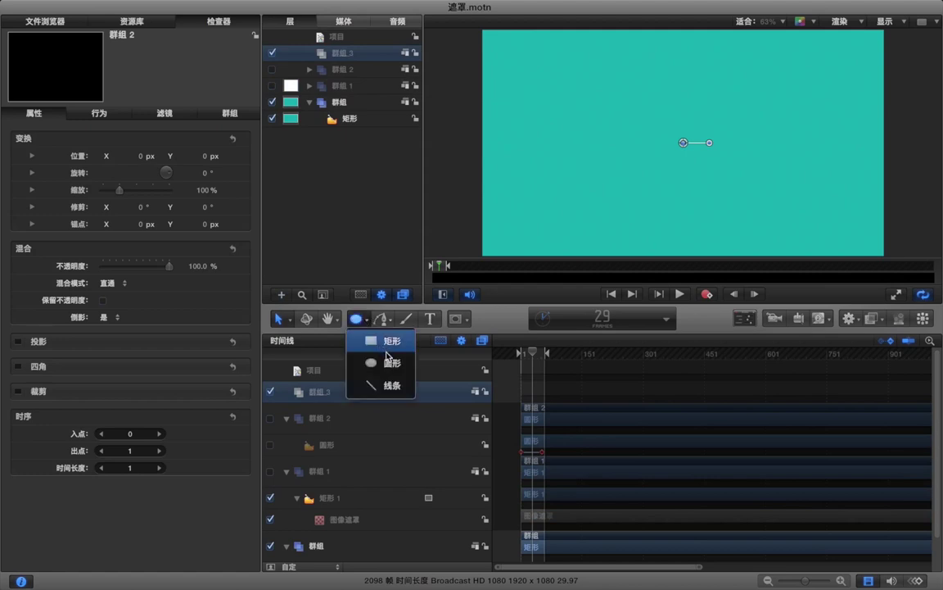
pyautogui.click(392, 340)
pyautogui.moveTo(603, 101)
pyautogui.mouseDown()
pyautogui.moveTo(738, 233)
pyautogui.moveTo(737, 123)
pyautogui.moveTo(759, 147)
pyautogui.moveTo(763, 173)
pyautogui.mouseUp()
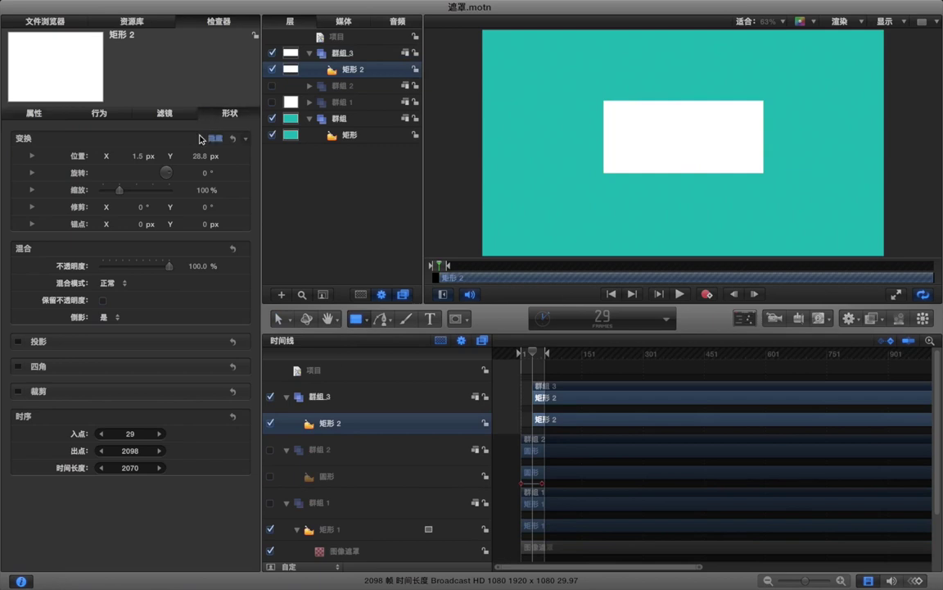
# - Round the corners of the new rectangle 矩形 2 with a roundness (圆形) value of 30
pyautogui.click(226, 113)
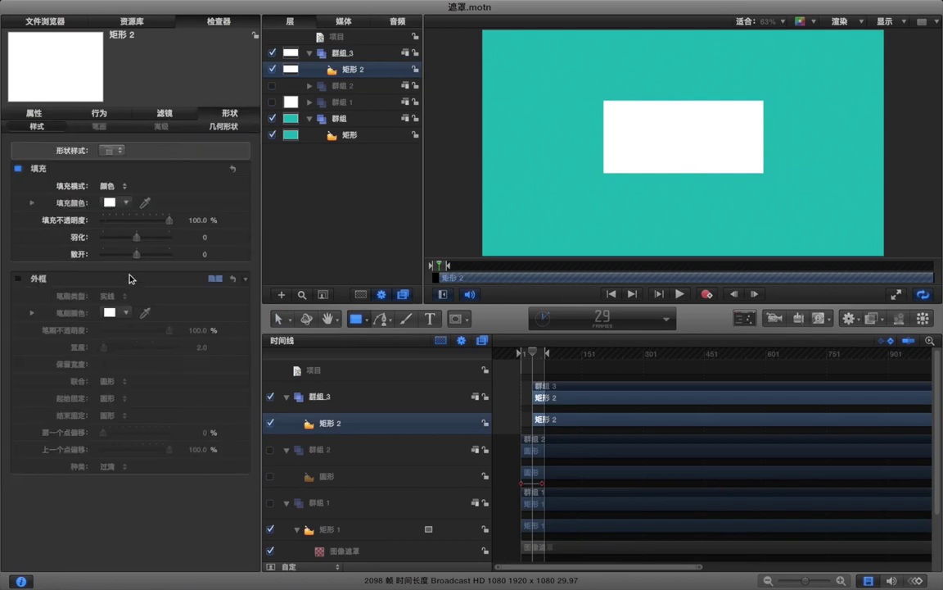
pyautogui.click(210, 128)
pyautogui.moveTo(104, 204); pyautogui.dragTo(143, 202)
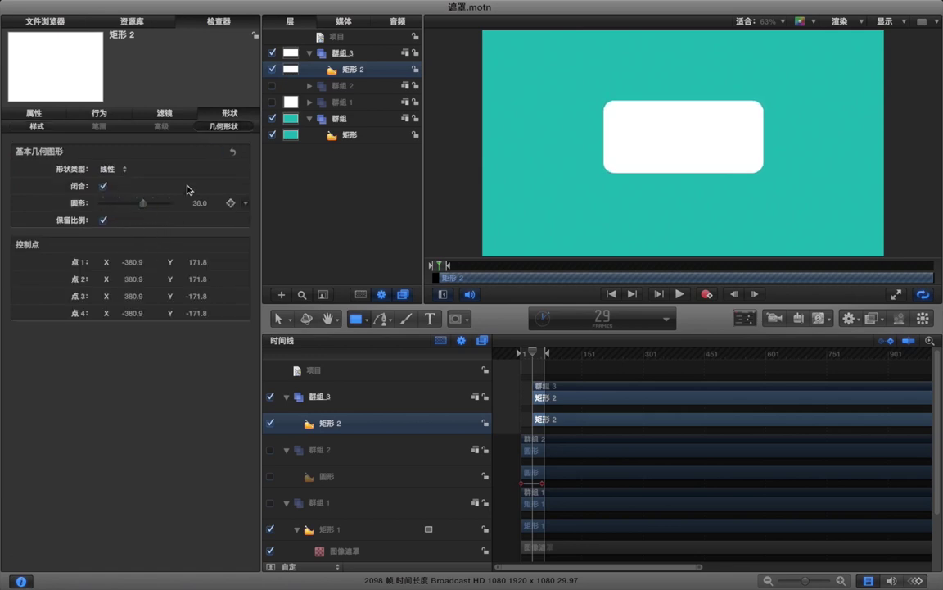
# - Add the text 麦子学院 on top of the rounded rectangle
pyautogui.press('t')
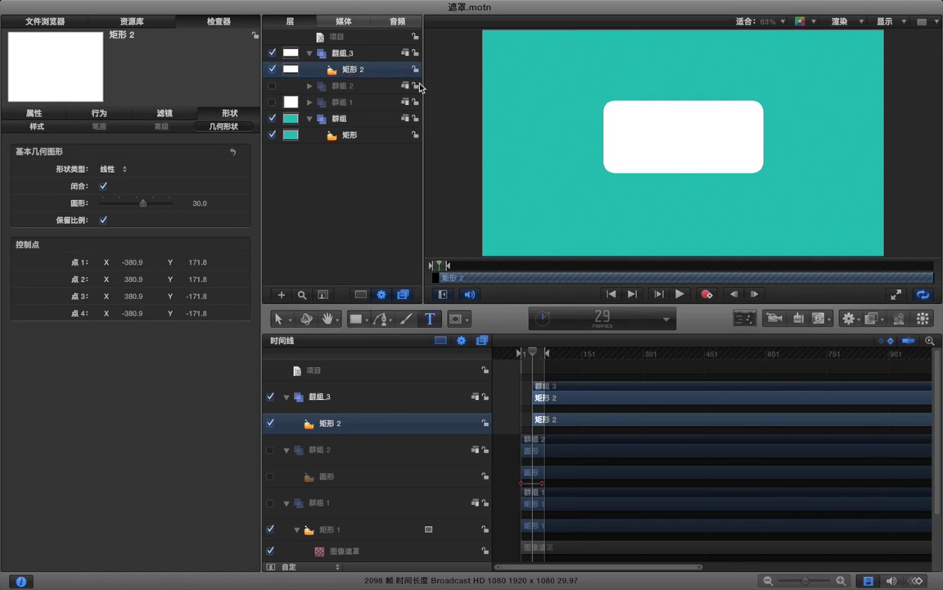
pyautogui.click(630, 138)
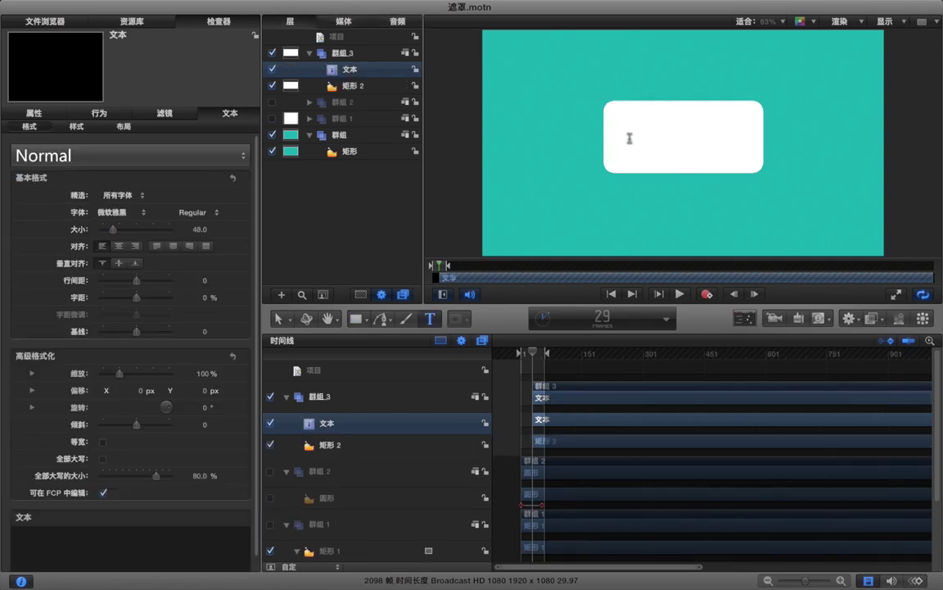
pyautogui.write('maizixu')
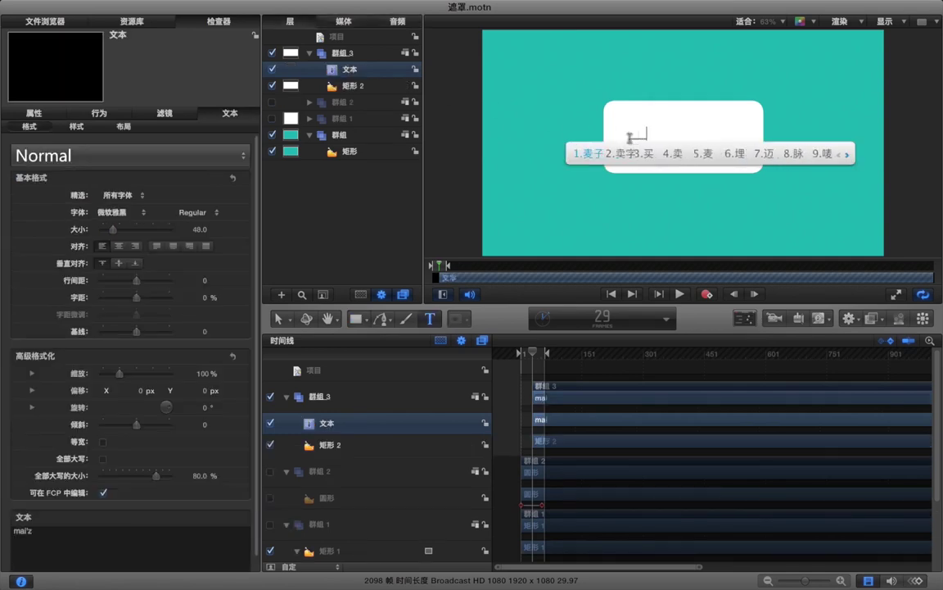
pyautogui.write('eyuan')
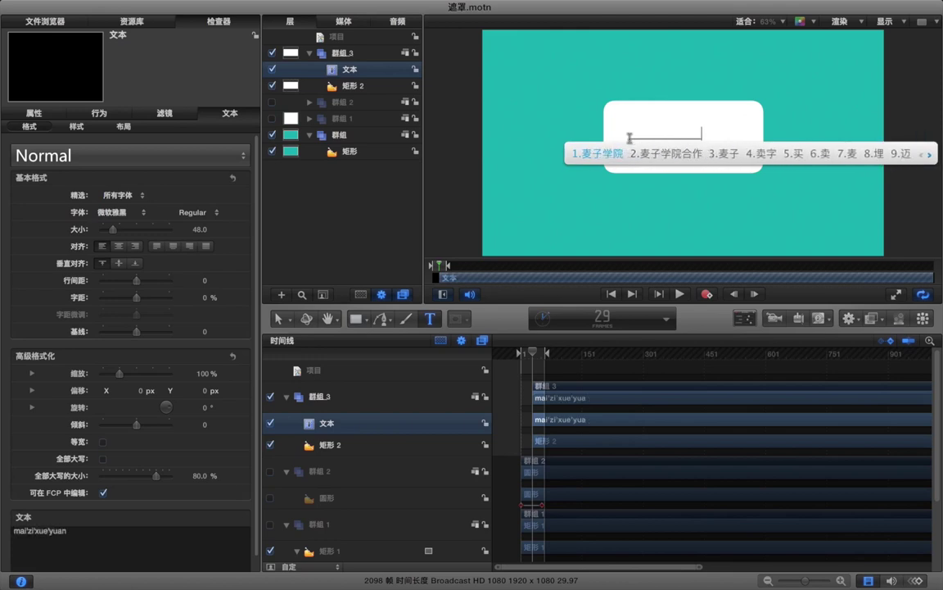
pyautogui.press('space')
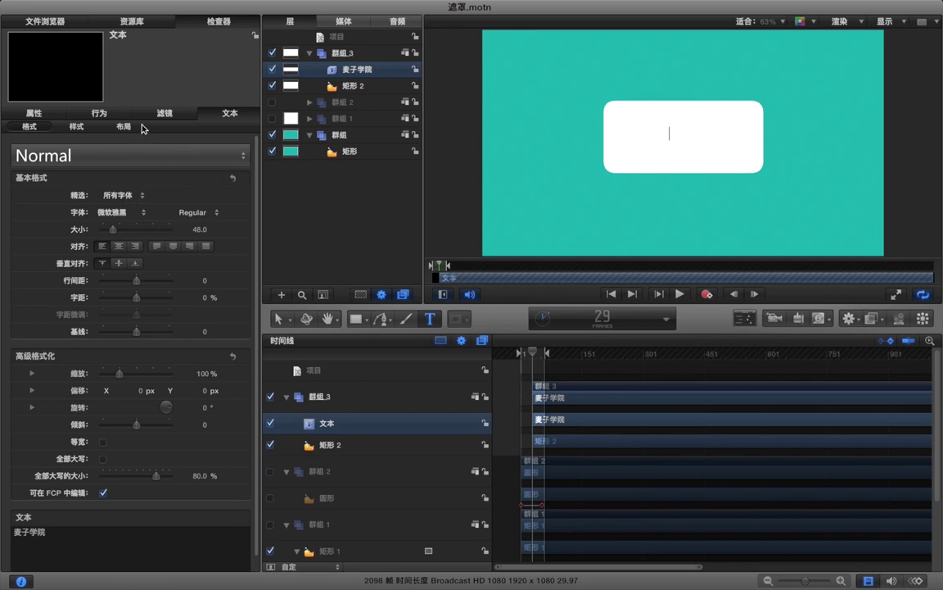
# - Change the text's face colour to dark grey
pyautogui.click(72, 125)
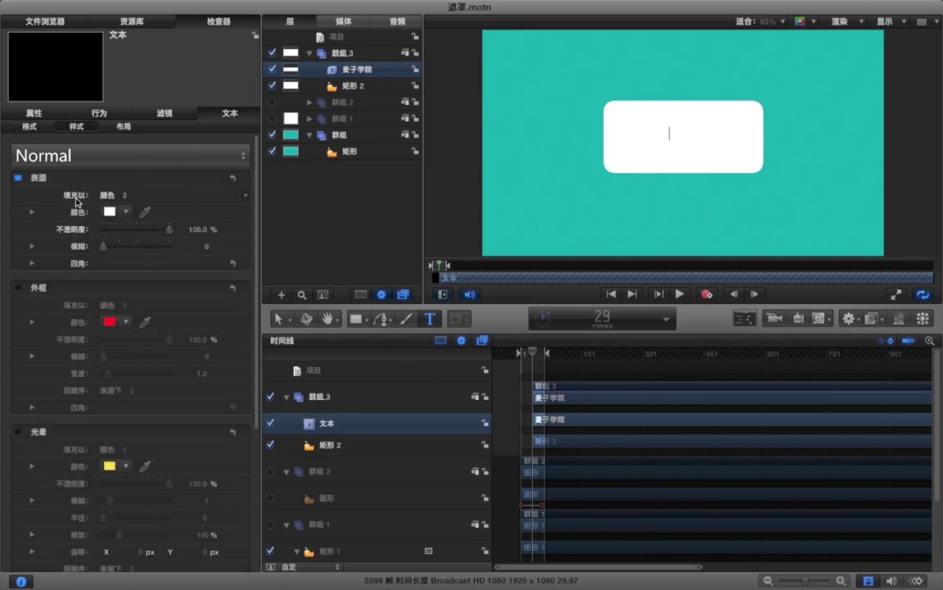
pyautogui.click(109, 212)
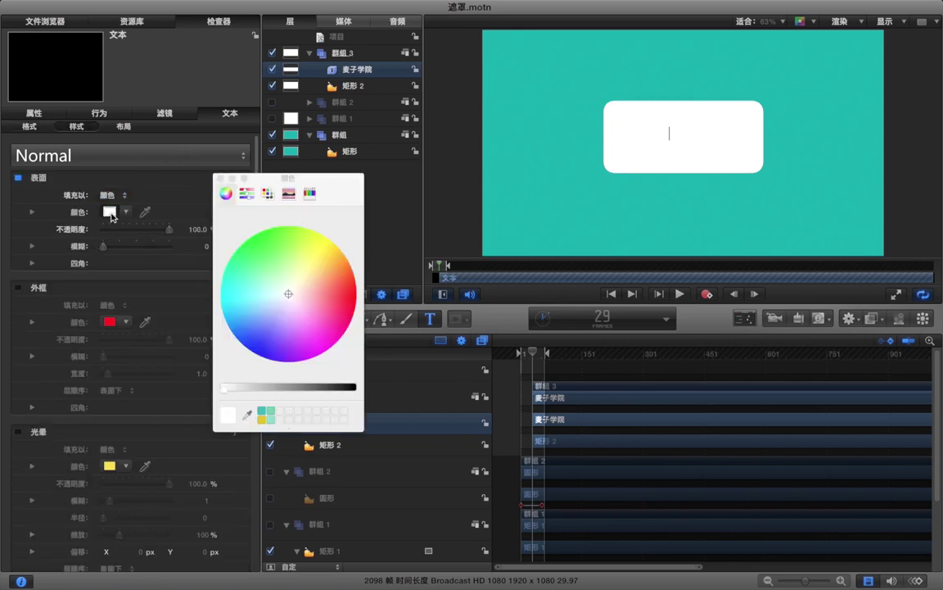
pyautogui.click(333, 389)
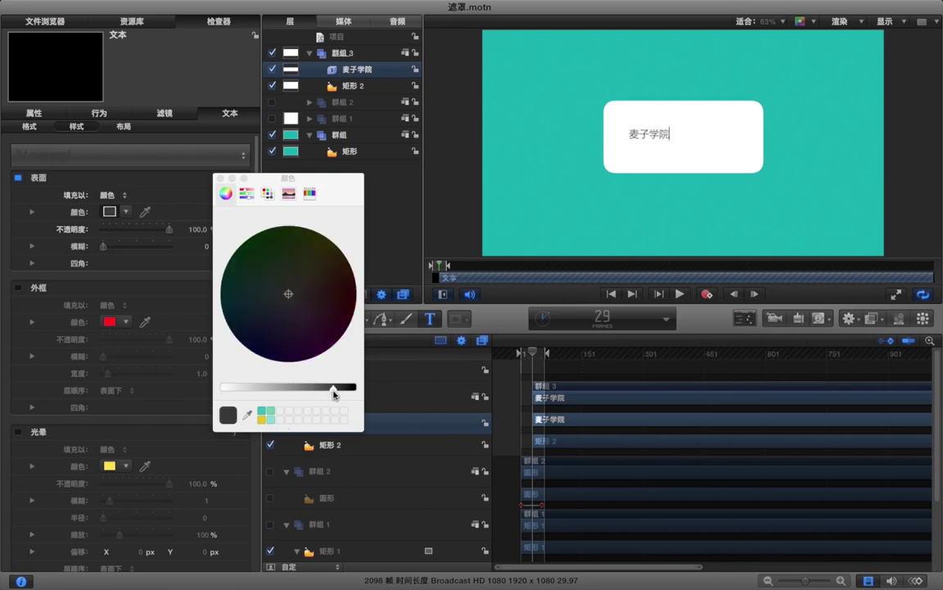
pyautogui.click(220, 179)
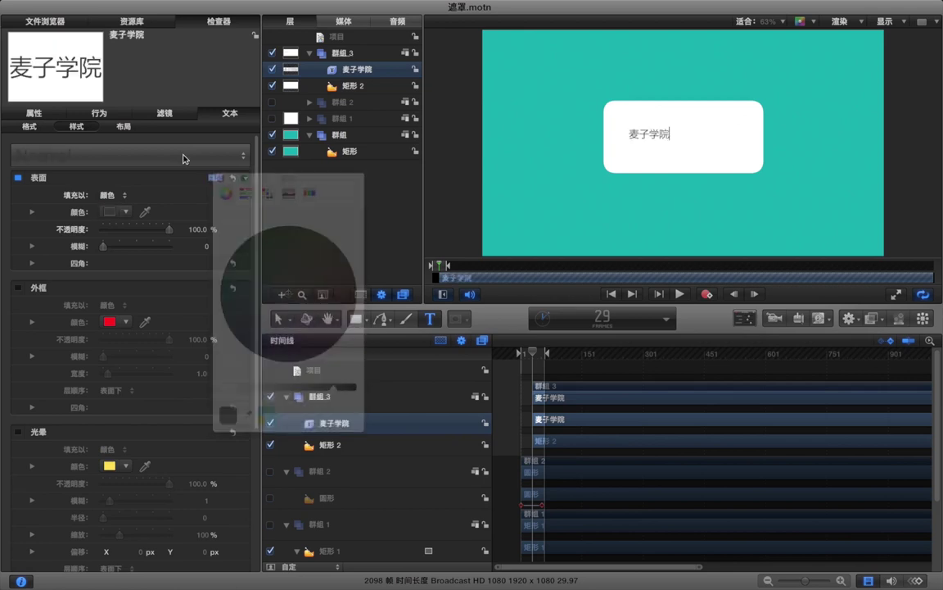
pyautogui.click(31, 127)
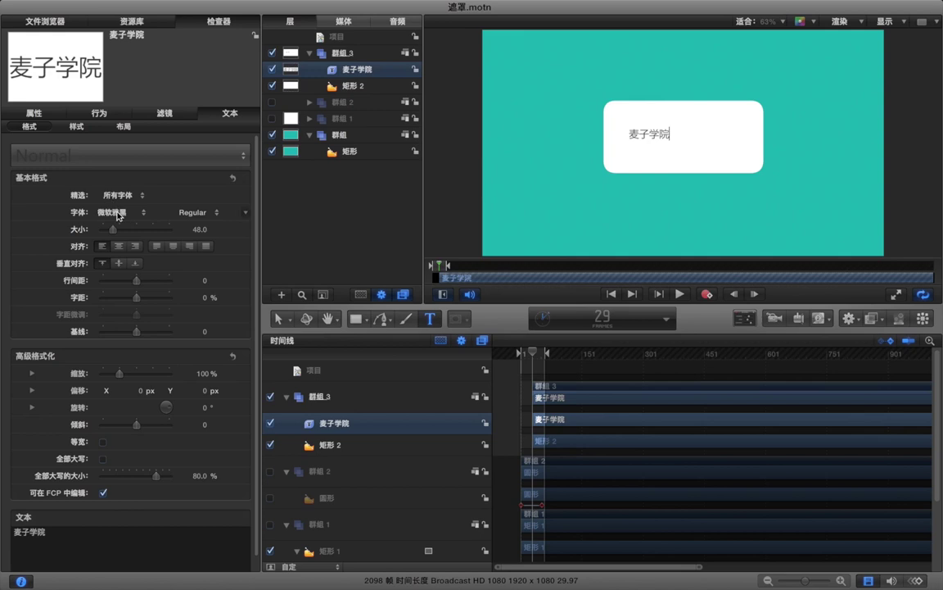
pyautogui.click(119, 213)
pyautogui.click(119, 217)
pyautogui.click(196, 214)
pyautogui.click(198, 218)
# - Scale the 麦子学院 text up so that it spans most of the rounded rectangle's width
pyautogui.click(278, 319)
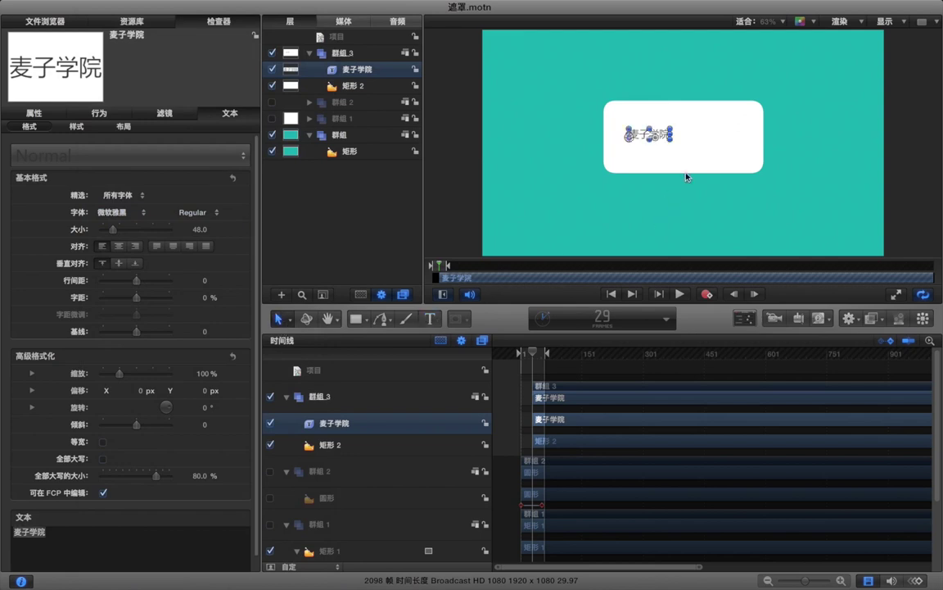
pyautogui.moveTo(670, 141); pyautogui.dragTo(710, 148)
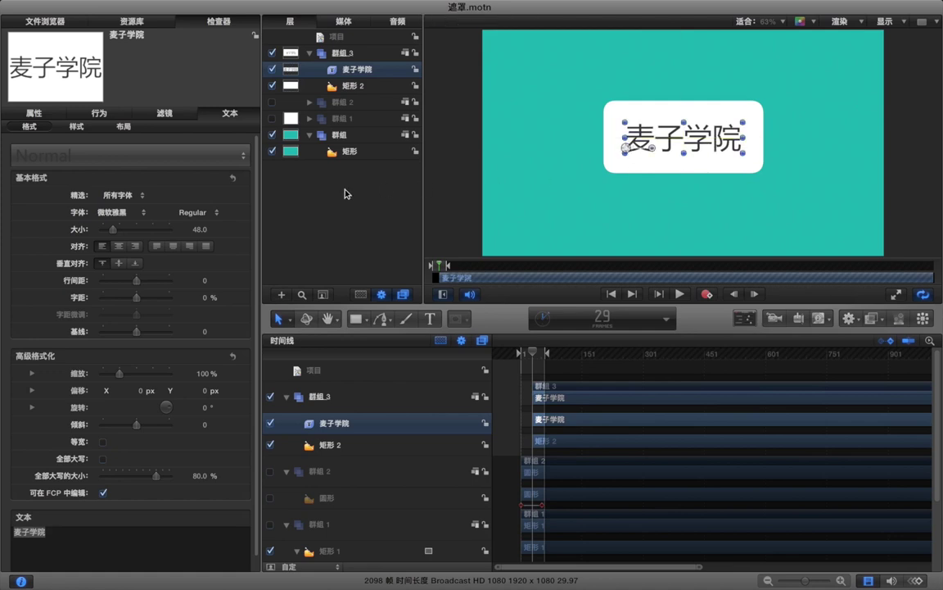
# - Add an image mask (图像遮罩) to 矩形 2 and assign the 麦子学院 text as its mask source
pyautogui.click(350, 86)
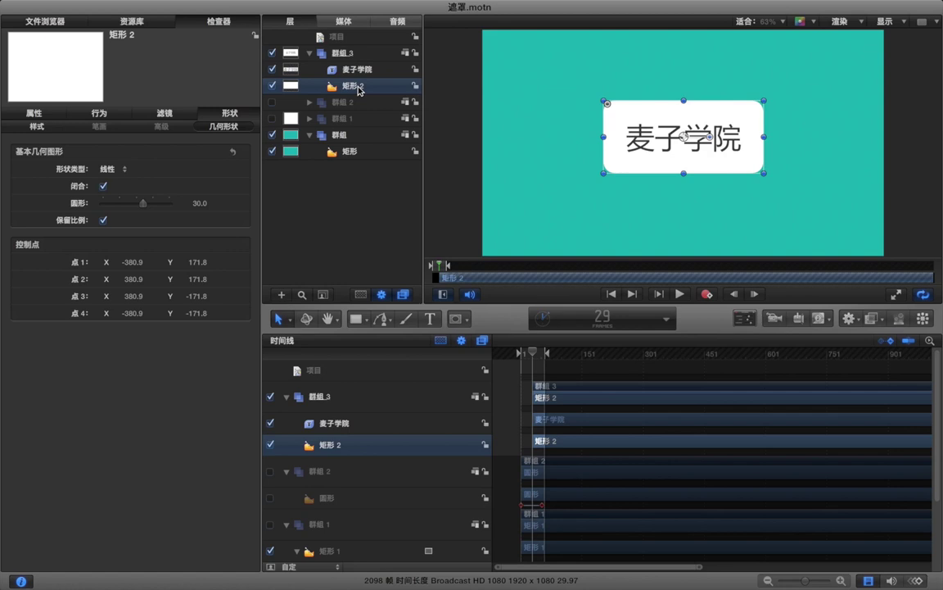
pyautogui.rightClick(358, 89)
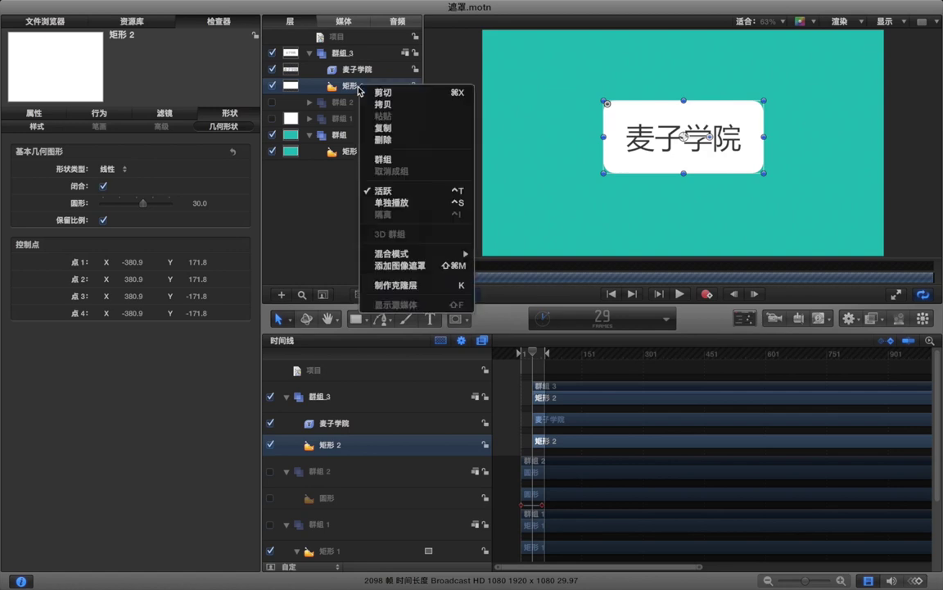
pyautogui.click(399, 266)
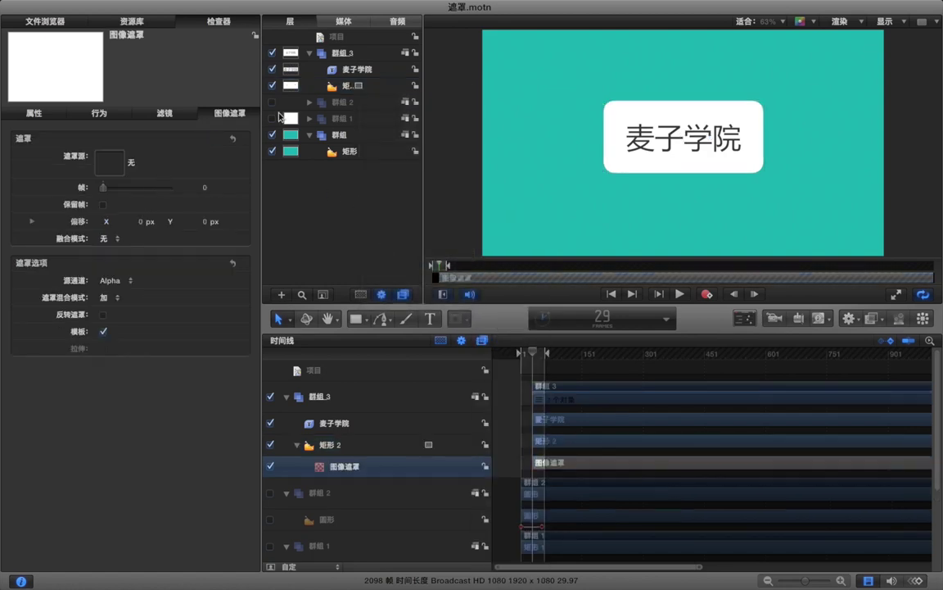
pyautogui.moveTo(335, 74); pyautogui.dragTo(105, 167)
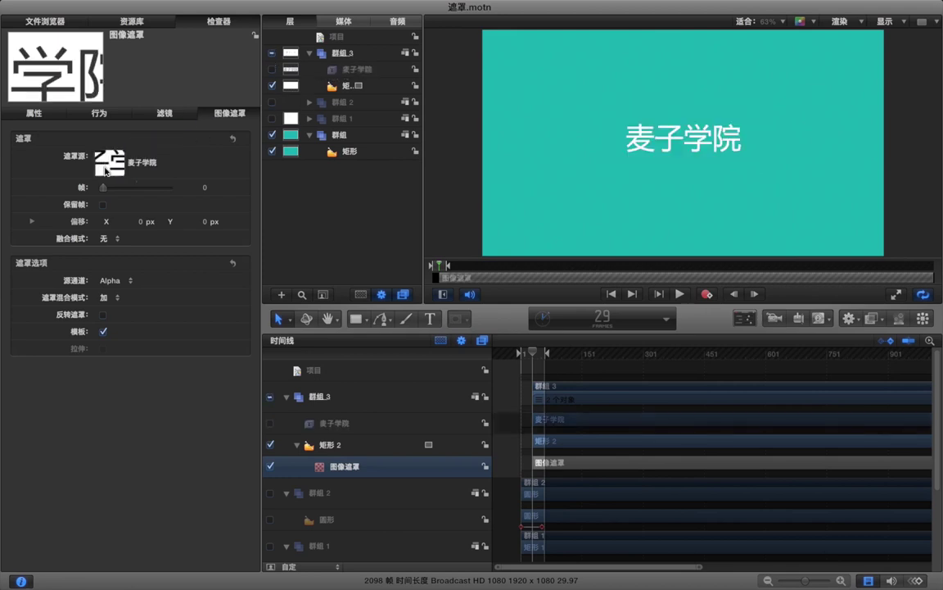
# - Set the mask blend mode of 矩形 2's image mask to 减 (Subtract)
pyautogui.click(112, 297)
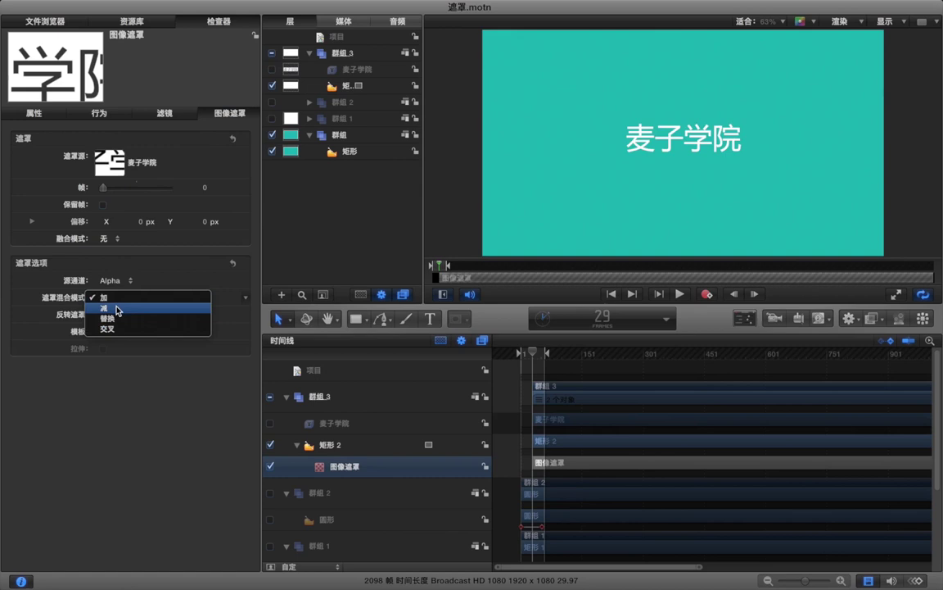
pyautogui.click(117, 309)
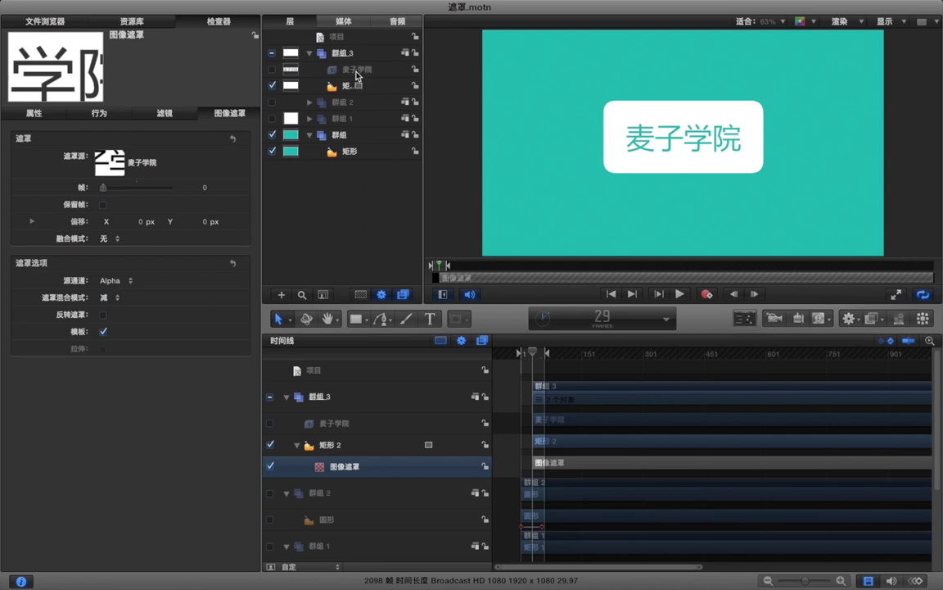
# - Check the text cut-out by selecting the 麦子学院 text and briefly hiding and showing the background 矩形
pyautogui.click(353, 70)
pyautogui.moveTo(725, 145)
pyautogui.mouseDown()
pyautogui.moveTo(710, 129)
pyautogui.moveTo(729, 146)
pyautogui.moveTo(712, 141)
pyautogui.mouseUp()
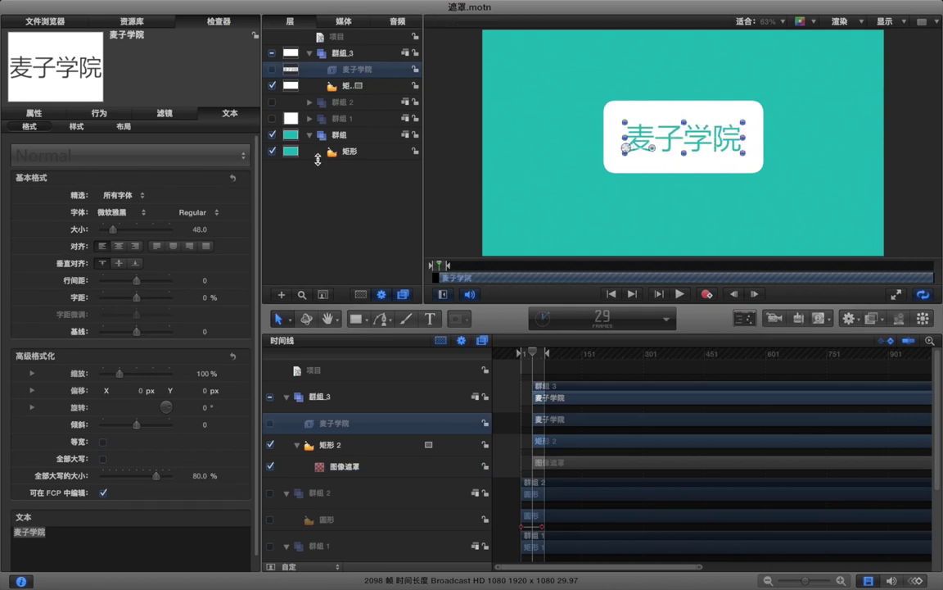
pyautogui.click(272, 152)
pyautogui.click(272, 152)
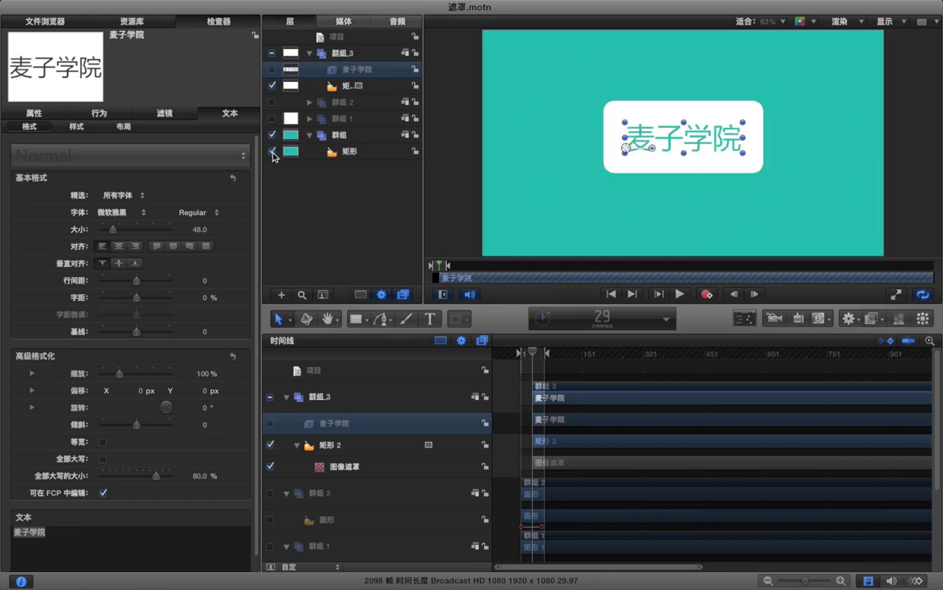
pyautogui.click(332, 200)
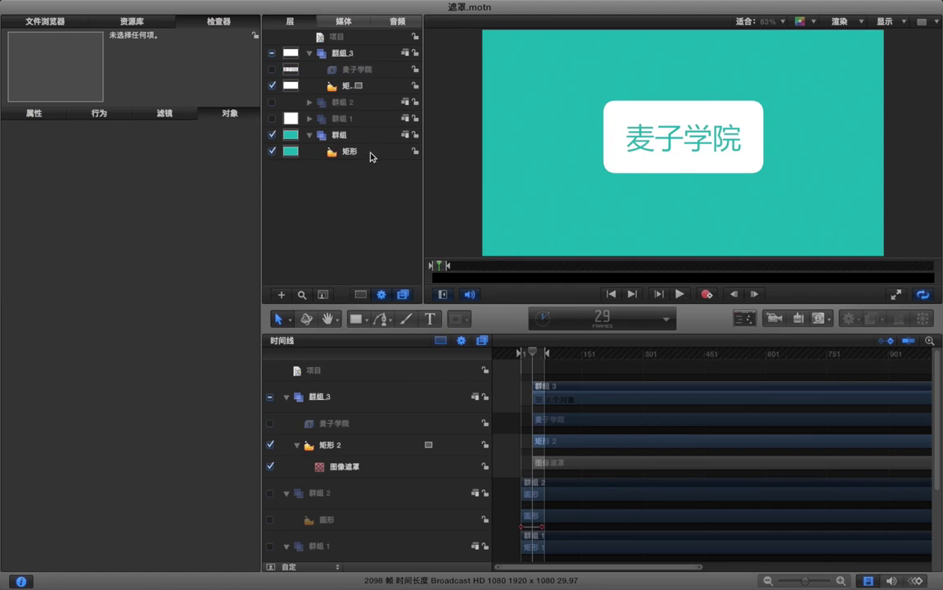
# - Change the background 矩形's fill colour to a softer, less saturated teal green
pyautogui.click(370, 152)
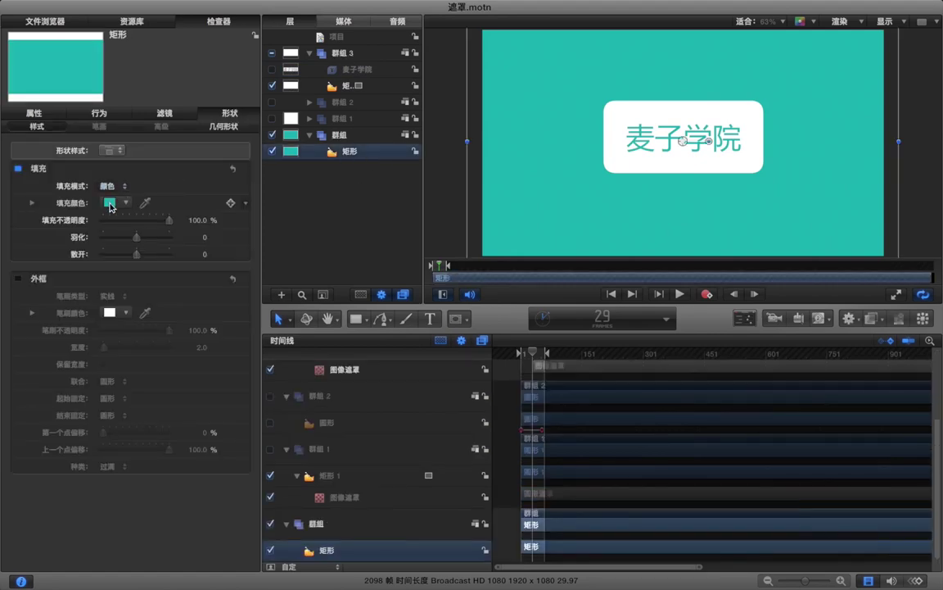
pyautogui.click(110, 203)
pyautogui.click(304, 258)
pyautogui.moveTo(308, 262); pyautogui.dragTo(246, 295)
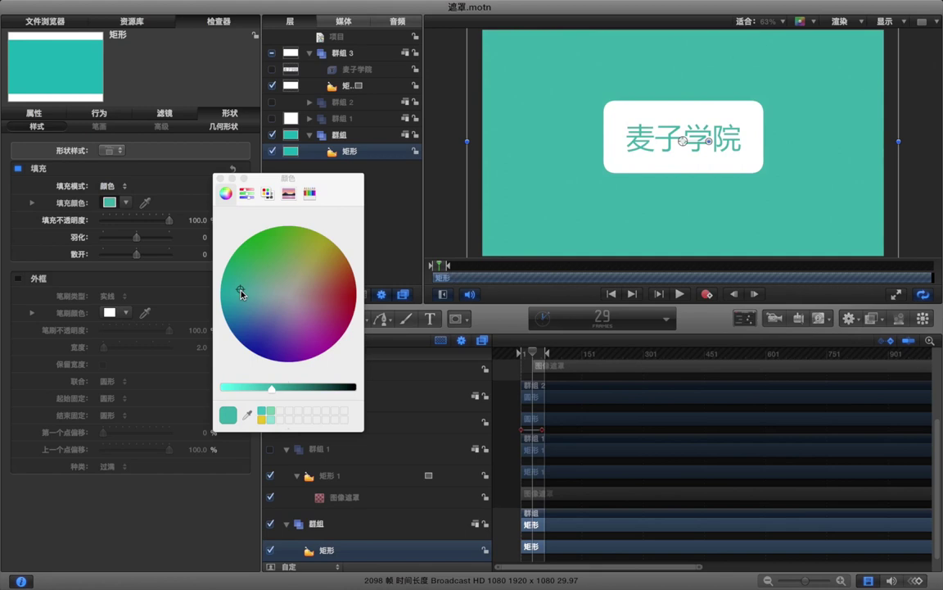
pyautogui.click(219, 179)
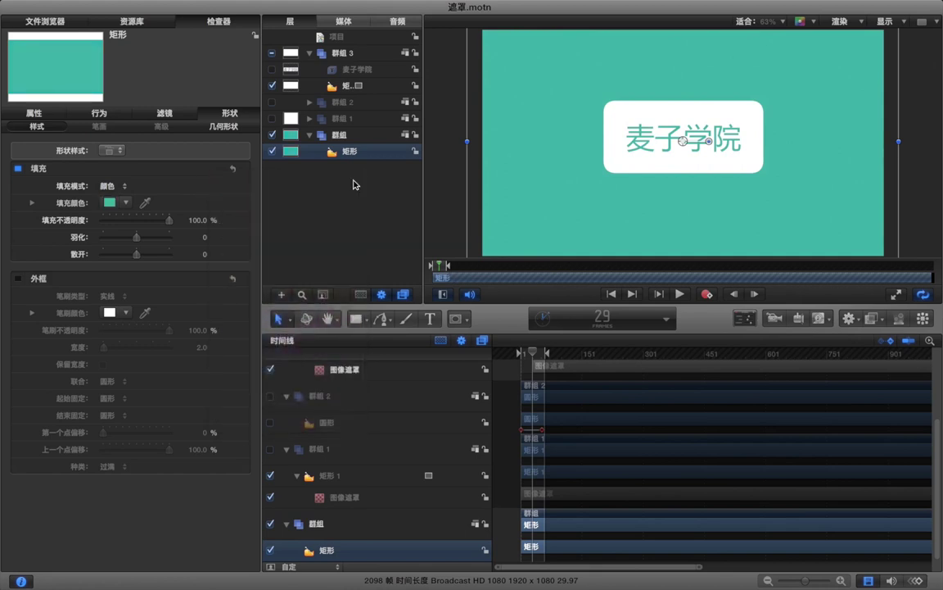
pyautogui.click(354, 181)
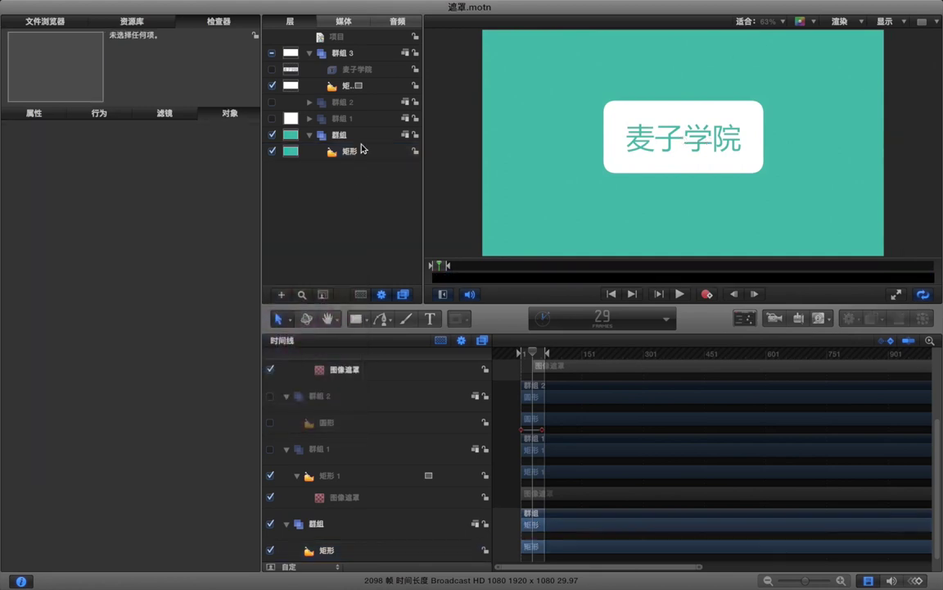
# - Add an image mask (图像遮罩) to the whole of 群组 3
pyautogui.click(370, 56)
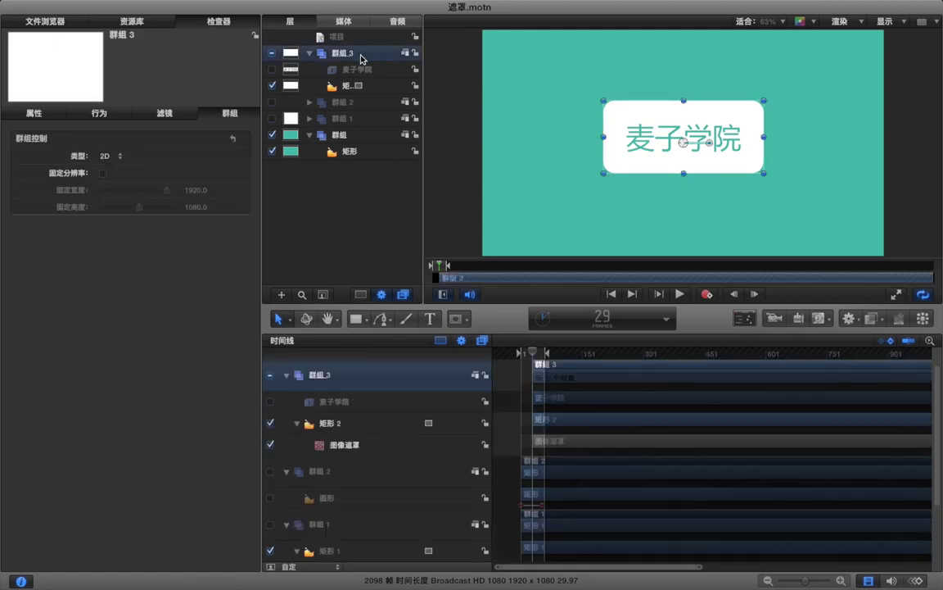
pyautogui.rightClick(361, 57)
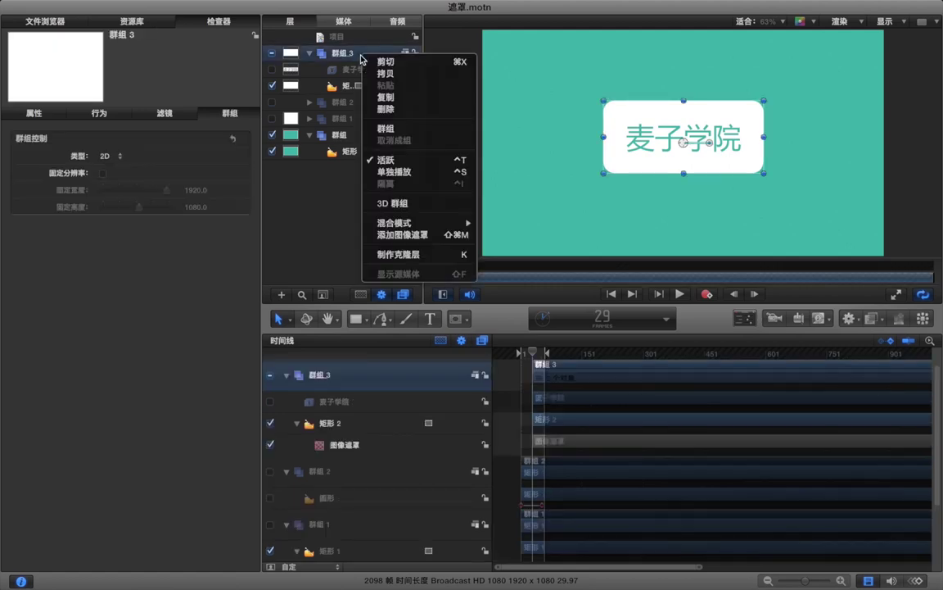
pyautogui.click(397, 236)
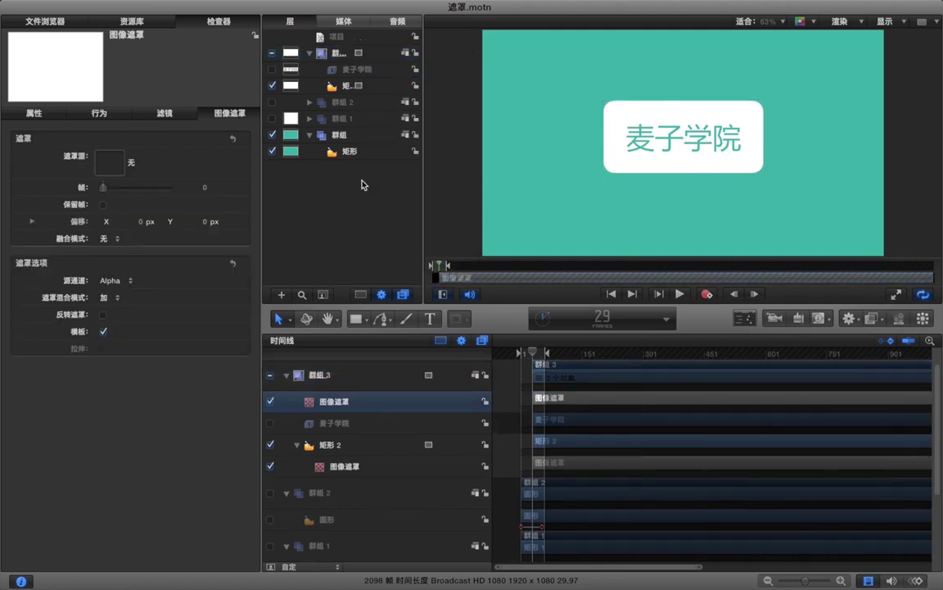
# - Create a new group above 群组 3 and draw a rectangle in it from beyond the canvas's left edge almost to the rounded rectangle
pyautogui.click(325, 56)
pyautogui.click(280, 292)
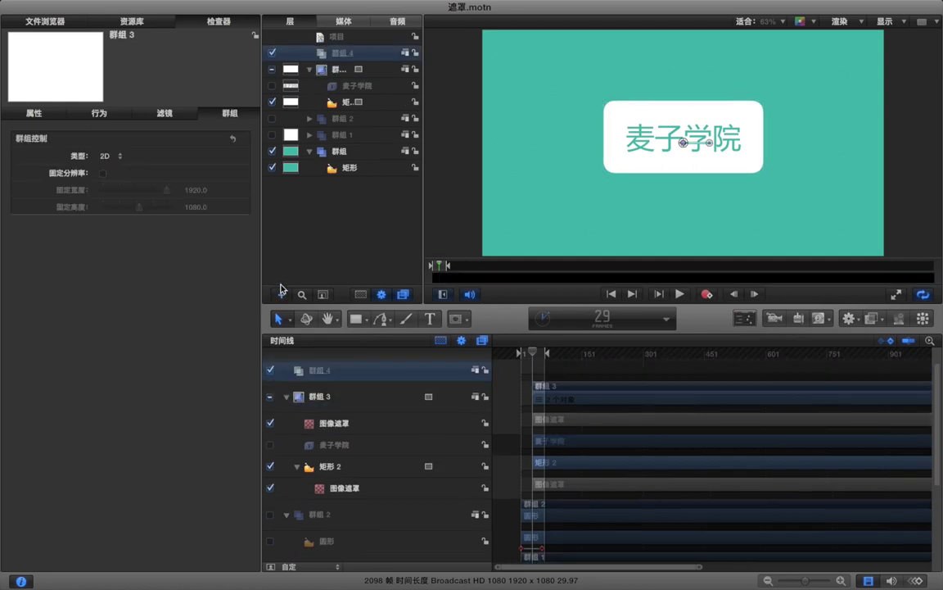
pyautogui.press('r')
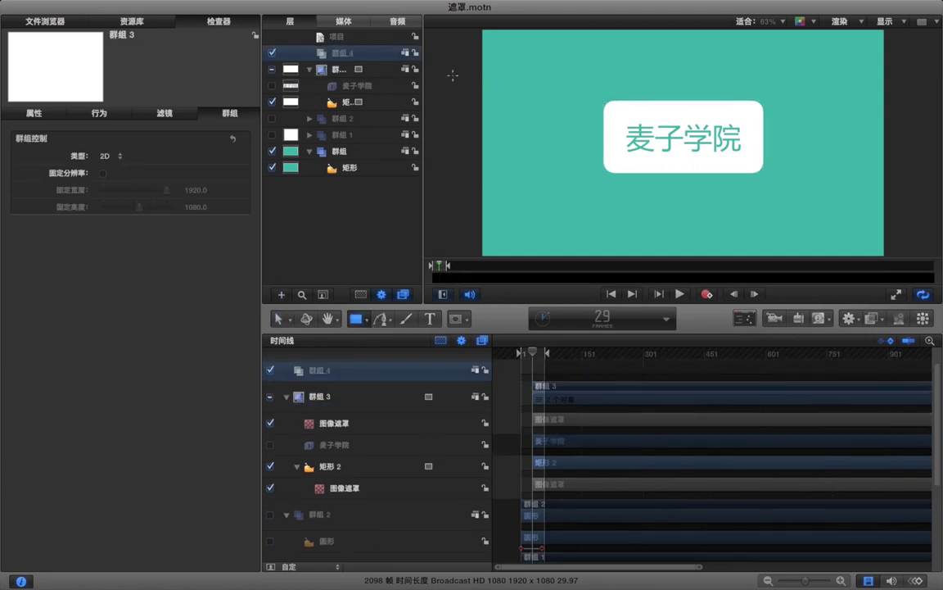
pyautogui.moveTo(449, 82); pyautogui.dragTo(592, 198)
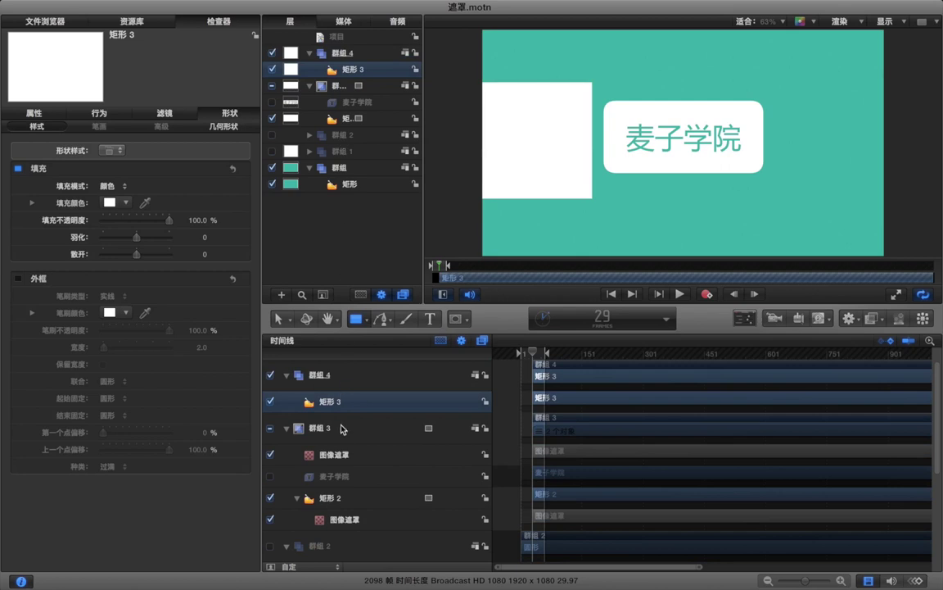
# - Assign 矩形 3 as the source of 群组 3's image mask and set its mask blend mode to 减 (Subtract)
pyautogui.click(342, 457)
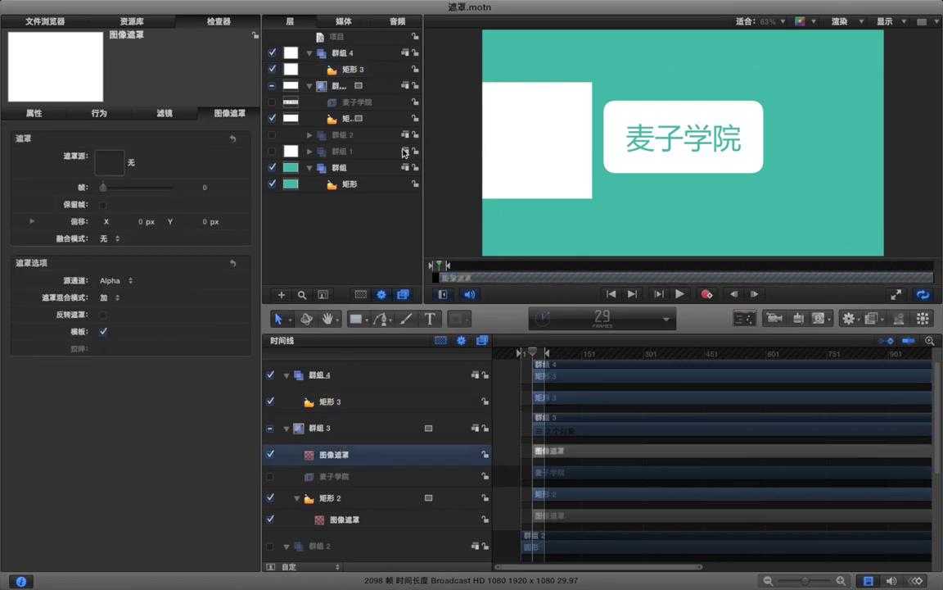
pyautogui.moveTo(350, 73); pyautogui.dragTo(115, 168)
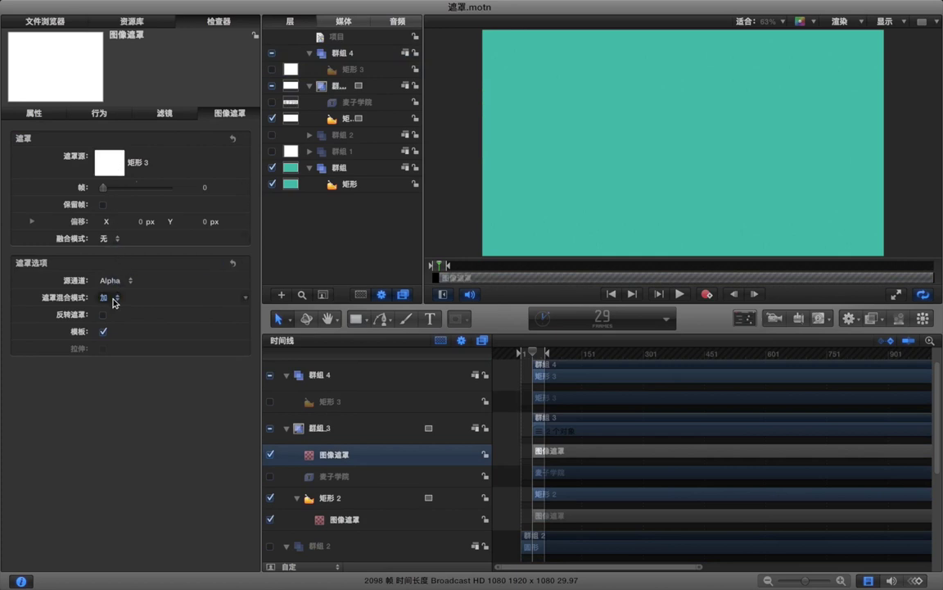
pyautogui.click(114, 299)
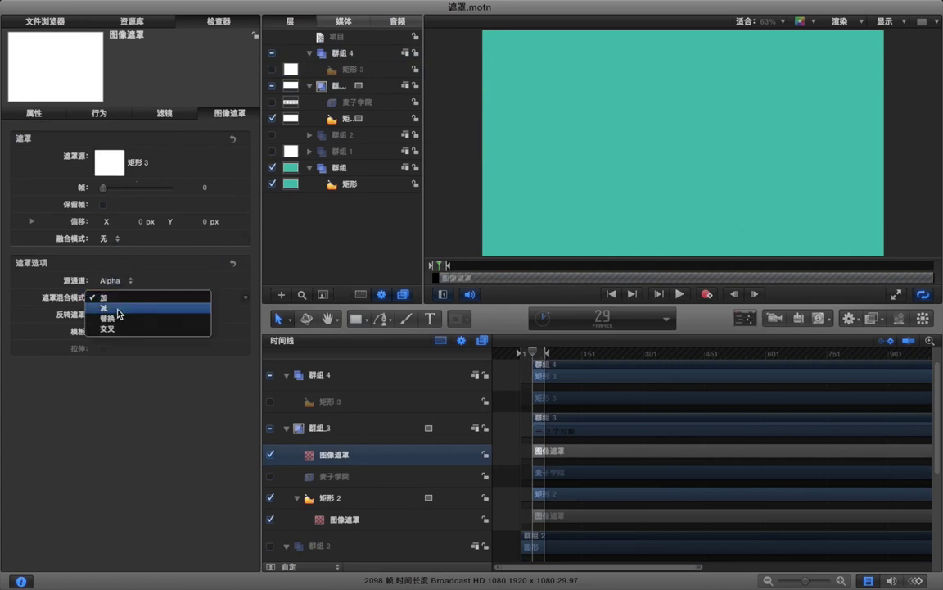
pyautogui.click(118, 309)
# - Move 群组 3 left behind the mask to about X -895 px and make 群组 3 and 群组 4 start at frame 1
pyautogui.click(338, 86)
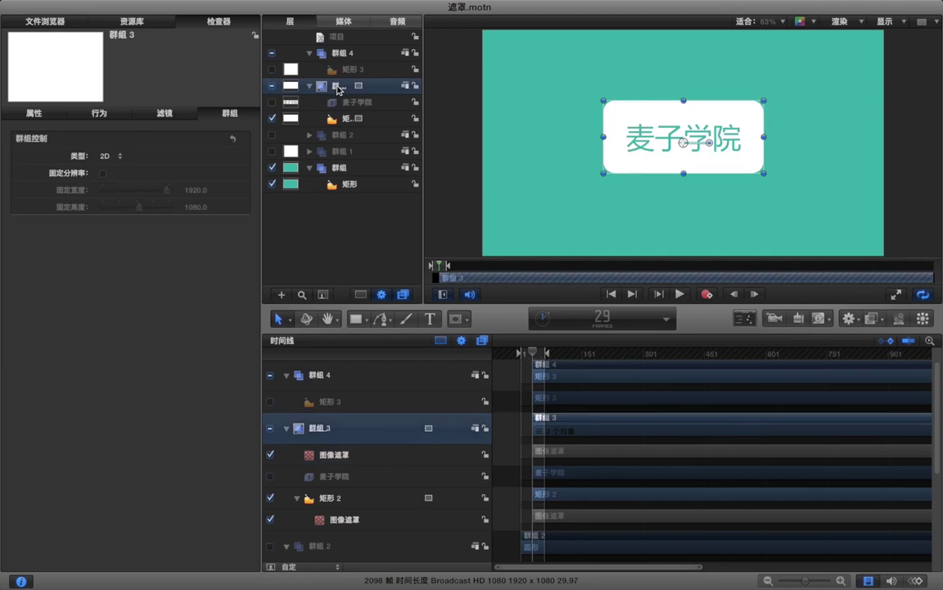
pyautogui.moveTo(641, 145); pyautogui.dragTo(473, 143)
pyautogui.moveTo(541, 370)
pyautogui.mouseDown()
pyautogui.moveTo(531, 369)
pyautogui.moveTo(540, 370)
pyautogui.mouseUp()
pyautogui.moveTo(539, 423); pyautogui.dragTo(529, 422)
pyautogui.click(508, 356)
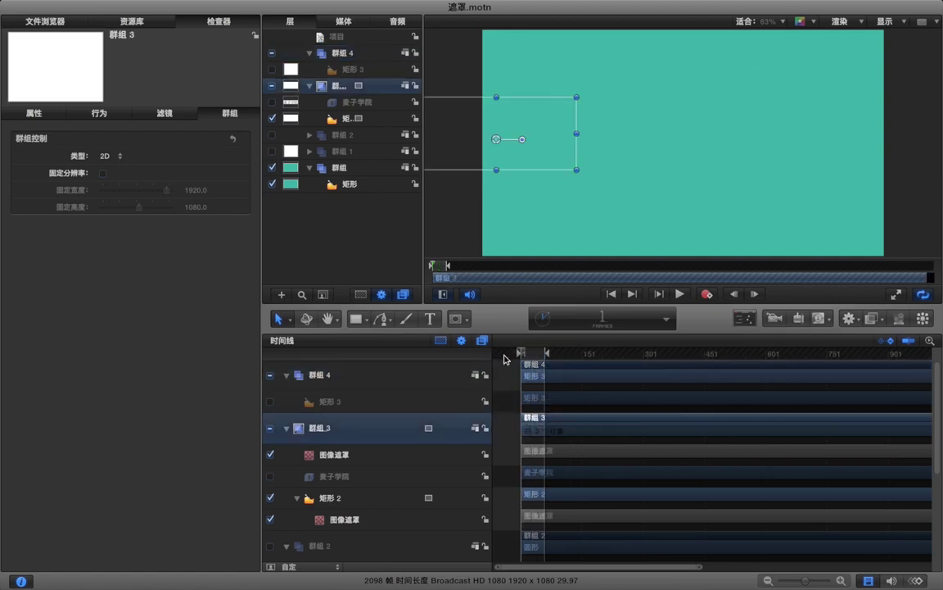
# - Keyframe 群组 3's position at frame 1, and at frame 38 move it right to about X 52 px
pyautogui.click(35, 114)
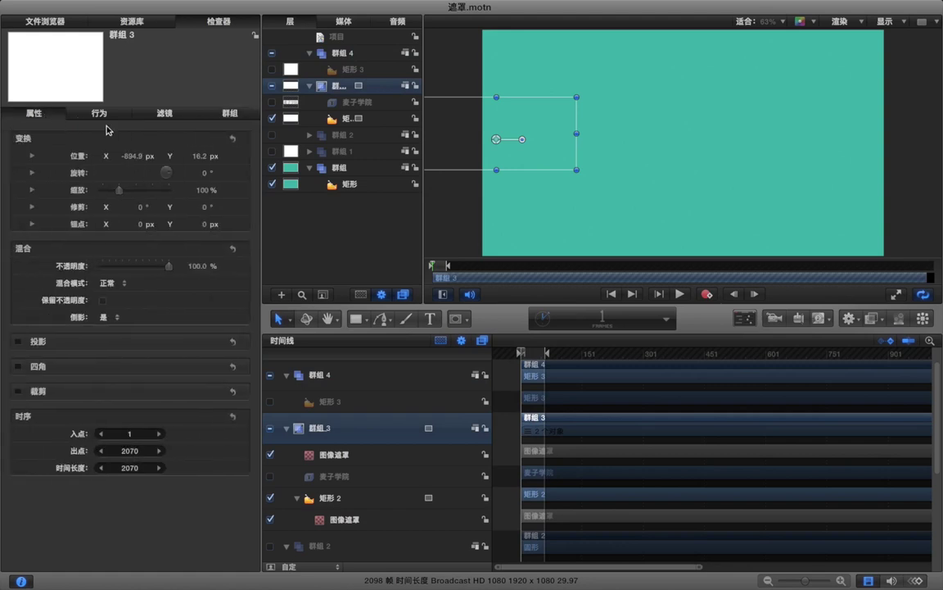
pyautogui.click(231, 156)
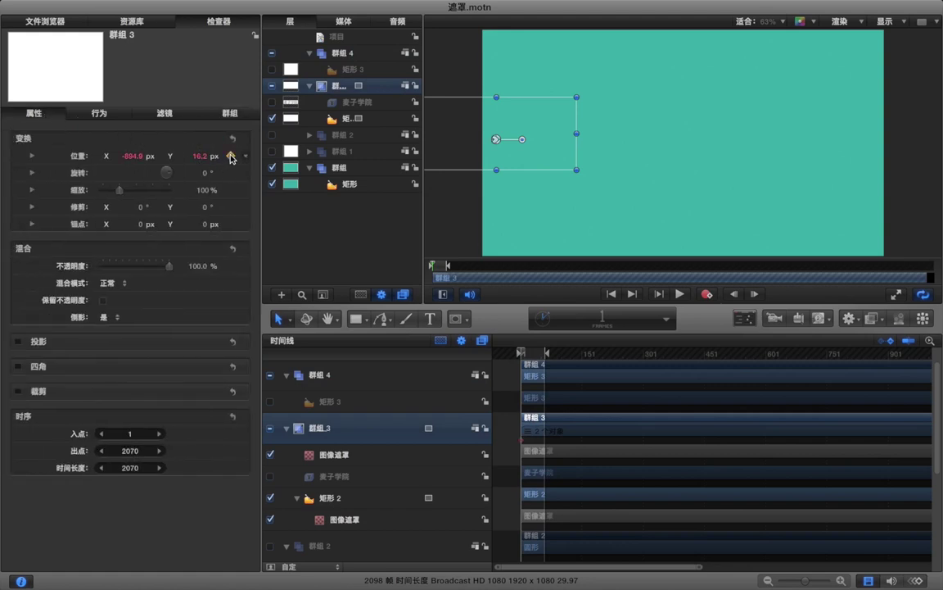
pyautogui.press('space')
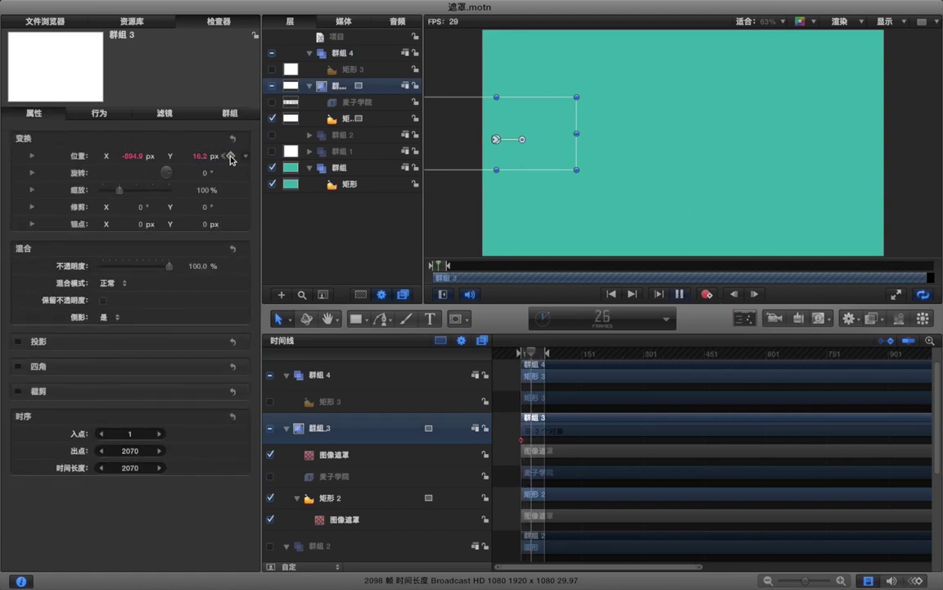
pyautogui.press('space')
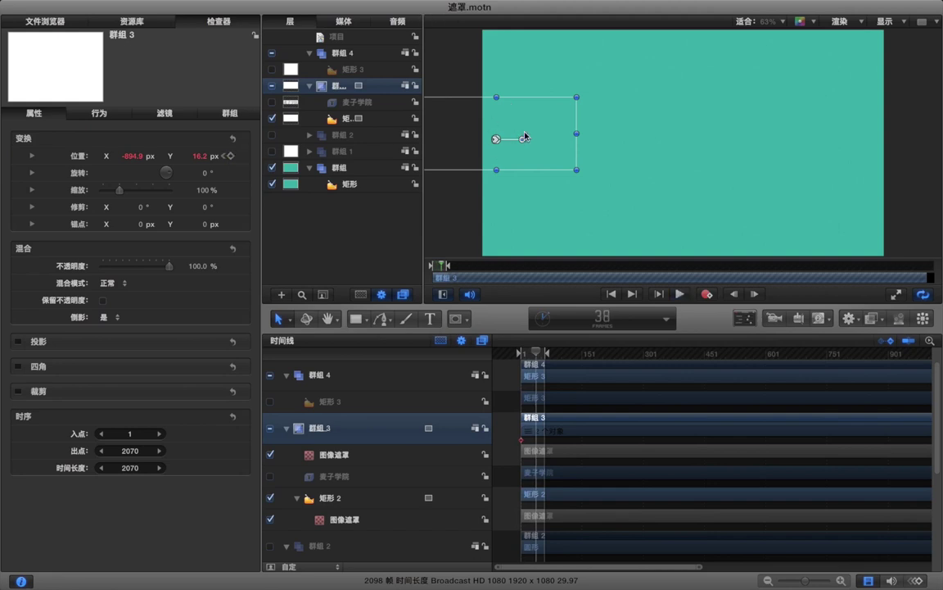
pyautogui.moveTo(560, 137); pyautogui.dragTo(724, 138)
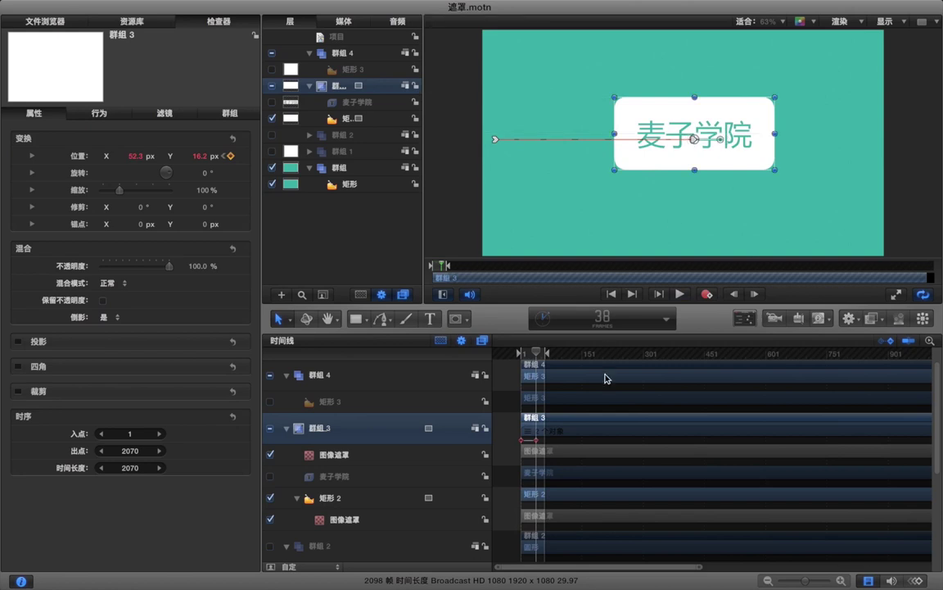
# - Extend the play range past frame 151 and add a position keyframe at frame 81 that holds 群组 3 in place
pyautogui.moveTo(547, 354); pyautogui.dragTo(599, 356)
pyautogui.click(553, 354)
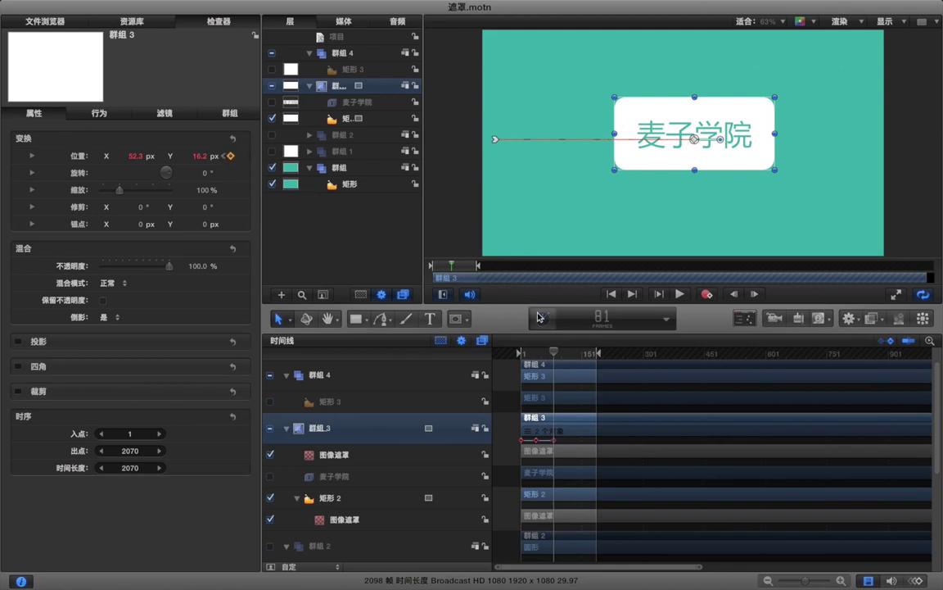
# - At frame 113, move 群组 3 back left behind the mask to about X -890 px
pyautogui.click(566, 356)
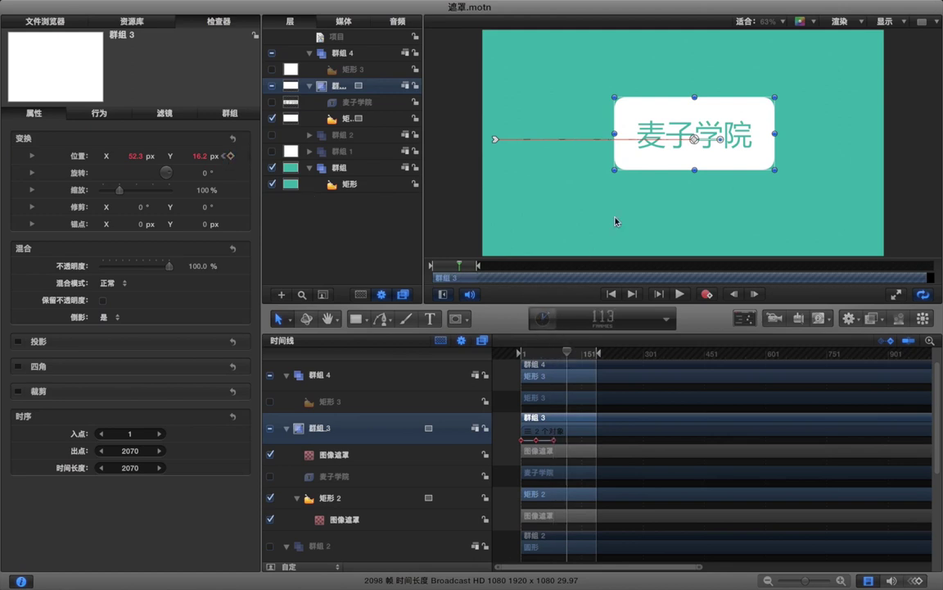
pyautogui.moveTo(665, 153); pyautogui.dragTo(493, 152)
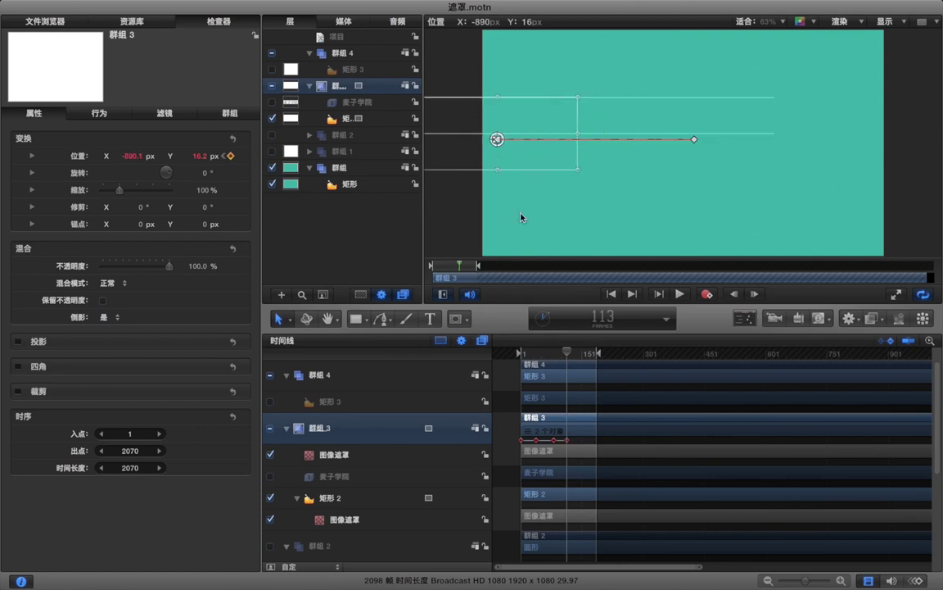
pyautogui.moveTo(521, 217); pyautogui.dragTo(522, 217)
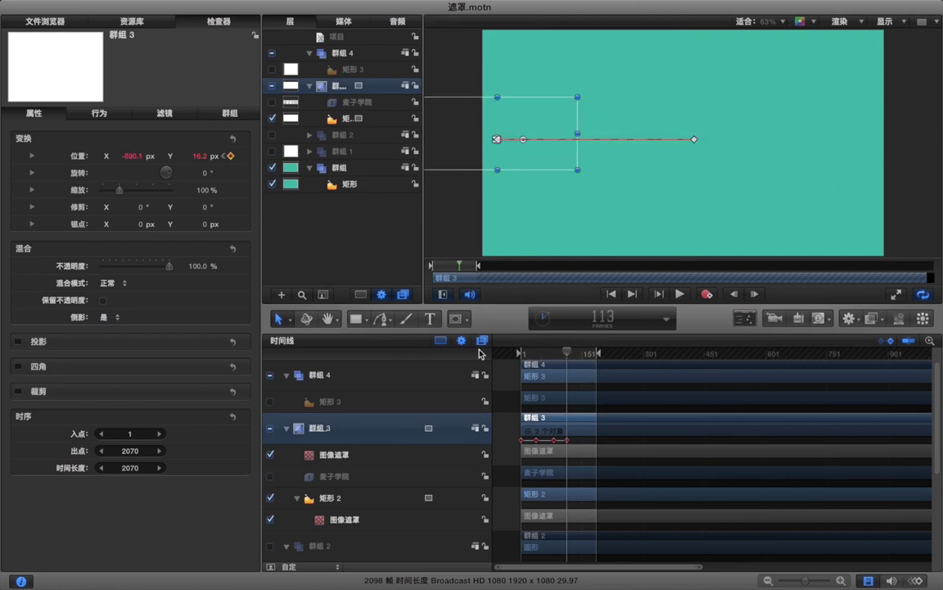
pyautogui.click(466, 221)
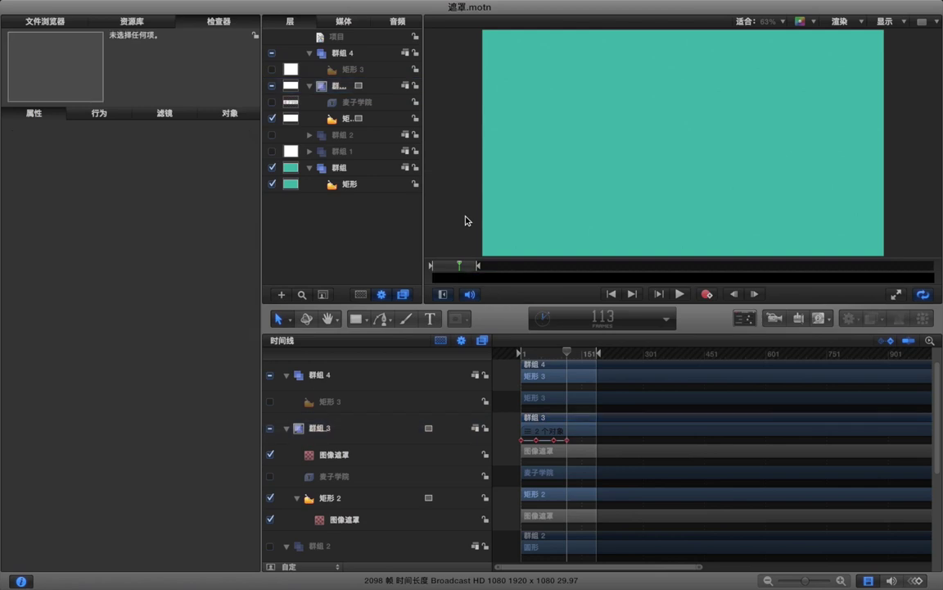
# - End the play range at frame 113 and play back the slide-in and slide-out animation
pyautogui.press('alt+super+o')
pyautogui.press('space')
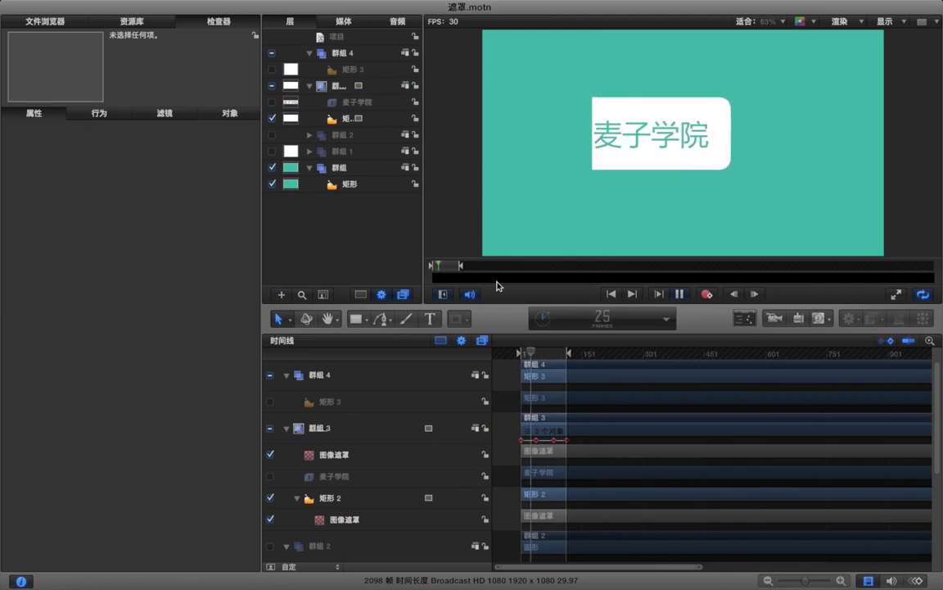
pyautogui.press('space')
# - Show 群组 3's position curves in the keyframe editor and enlarge the editor area
pyautogui.click(406, 431)
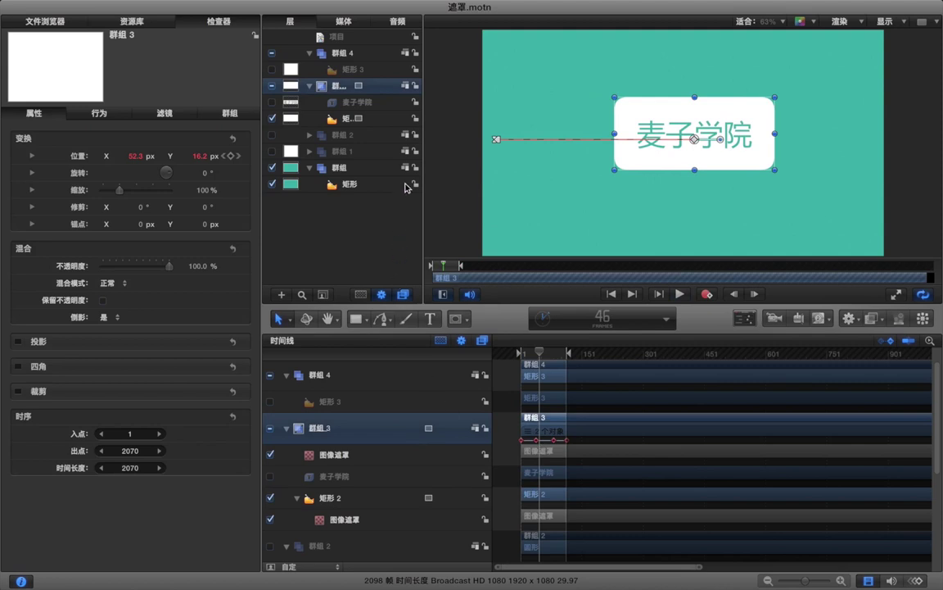
pyautogui.click(916, 580)
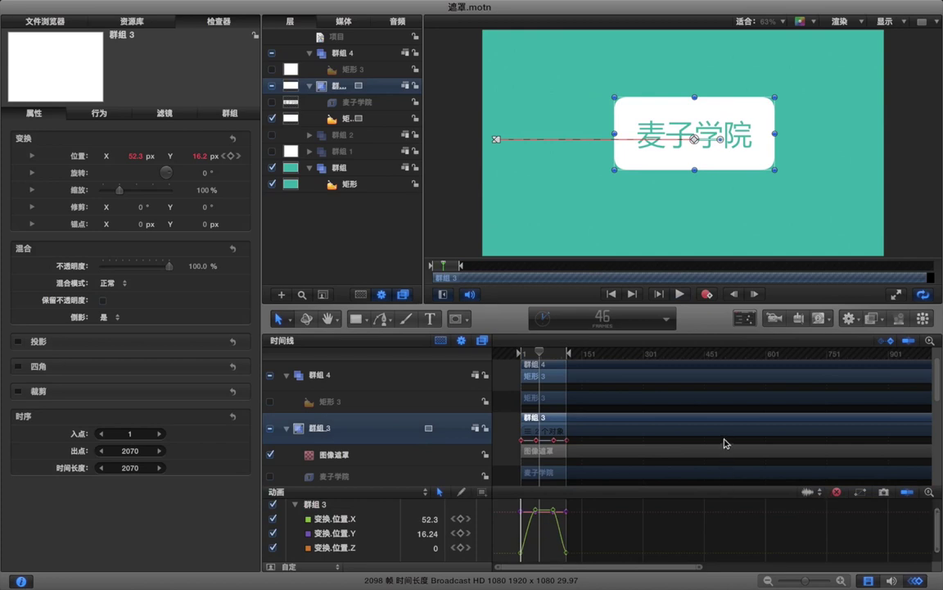
pyautogui.moveTo(699, 324); pyautogui.dragTo(680, 257)
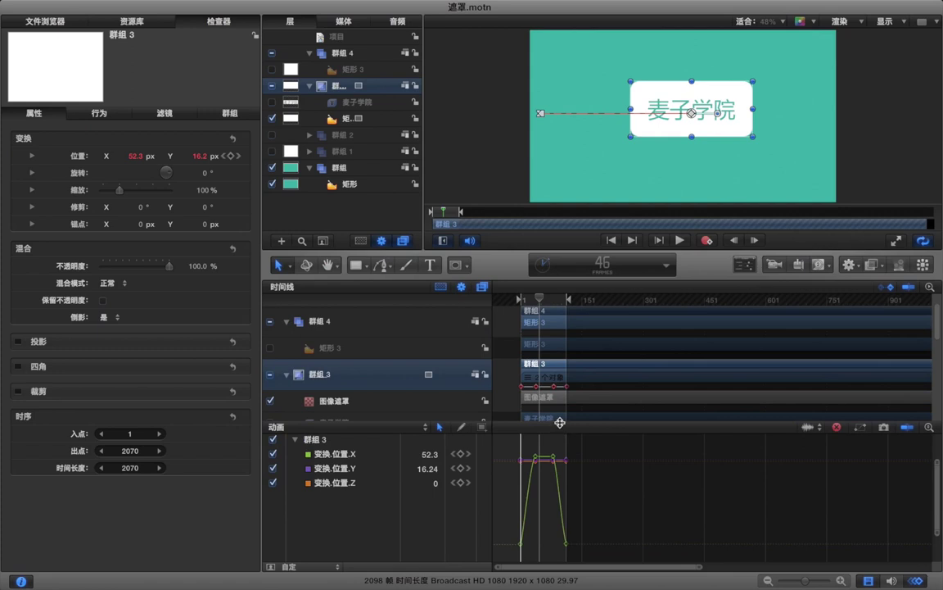
pyautogui.moveTo(560, 423); pyautogui.dragTo(560, 410)
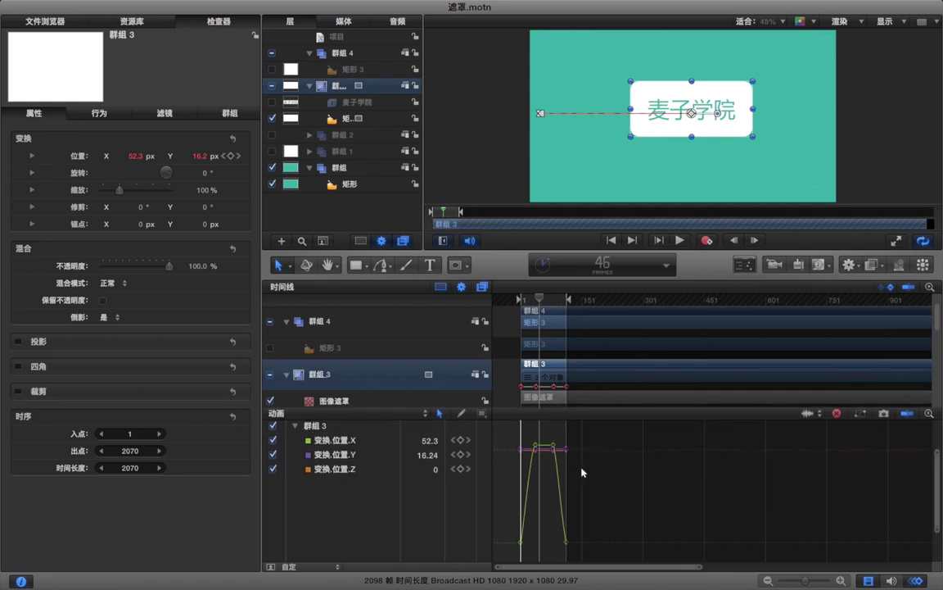
# - Ease 群组 3's slide-in by adjusting the Bezier handles of the first two position X keyframes into a smooth S-curve
pyautogui.moveTo(807, 584); pyautogui.dragTo(821, 581)
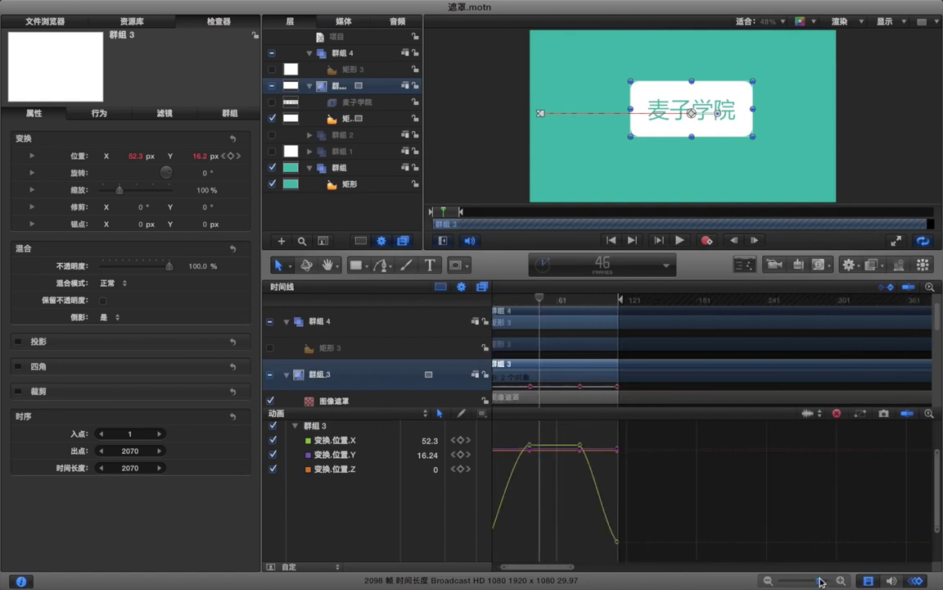
pyautogui.hscroll(-2, 741, 515)
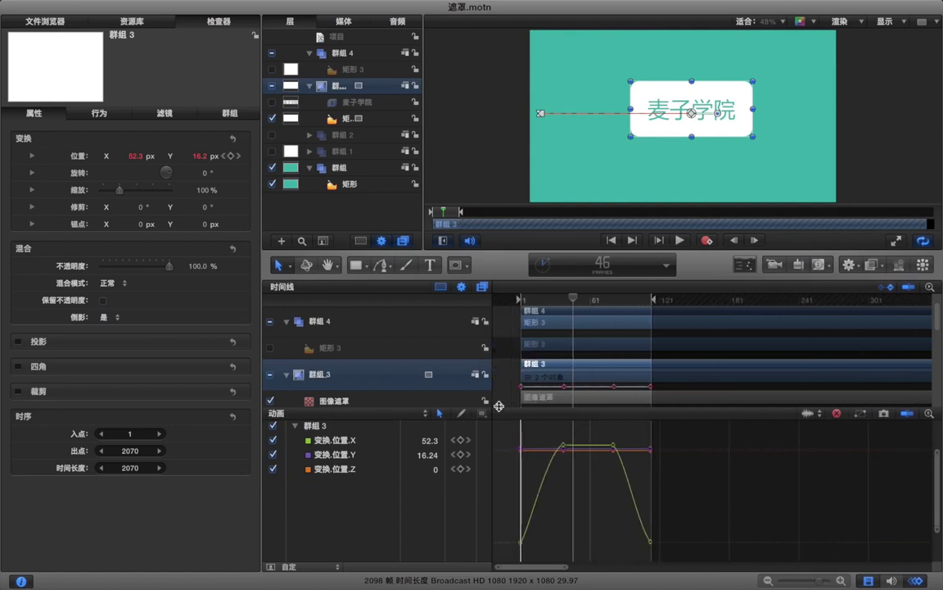
pyautogui.click(564, 446)
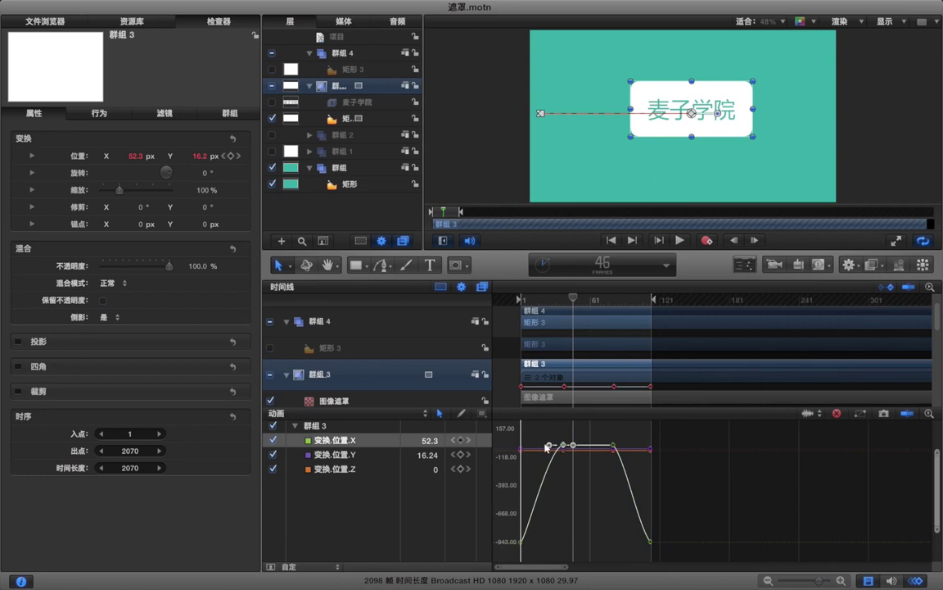
pyautogui.moveTo(548, 446); pyautogui.dragTo(543, 447)
pyautogui.click(524, 542)
pyautogui.moveTo(528, 538); pyautogui.dragTo(563, 540)
# - Ease 群组 3's slide-out by shaping the handles of the last two position X keyframes into a smooth S-curve
pyautogui.click(615, 447)
pyautogui.moveTo(627, 462)
pyautogui.mouseDown()
pyautogui.moveTo(641, 454)
pyautogui.moveTo(625, 449)
pyautogui.moveTo(625, 463)
pyautogui.moveTo(614, 447)
pyautogui.moveTo(634, 453)
pyautogui.mouseUp()
pyautogui.click(650, 542)
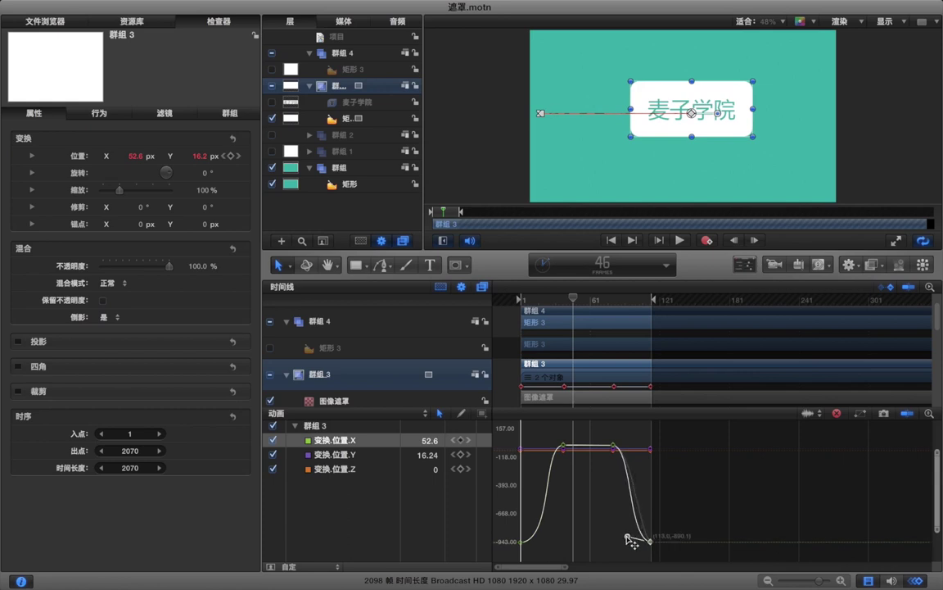
pyautogui.click(800, 540)
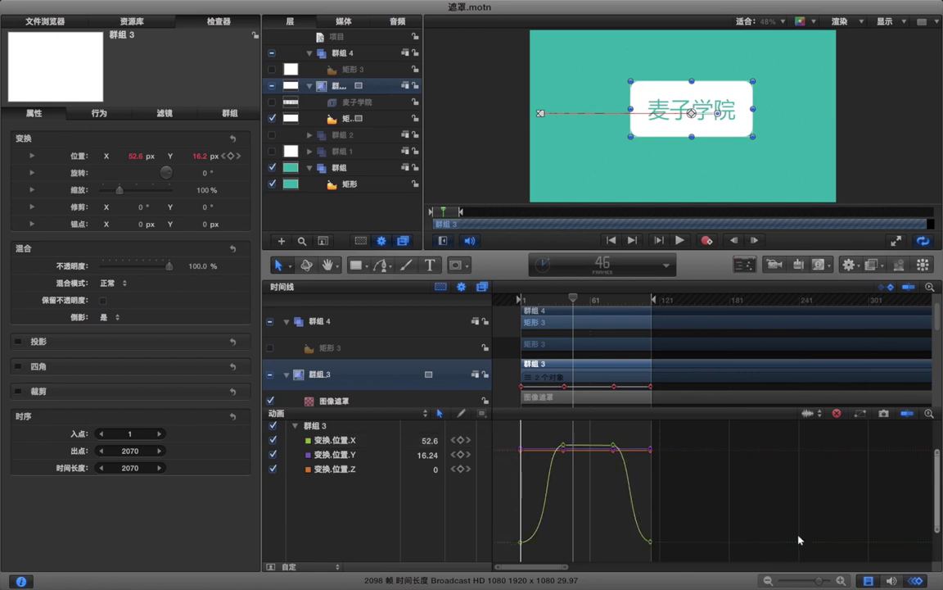
# - Hide the keyframe editor and play back the eased slide animation, enlarging the canvas to fill the window
pyautogui.click(919, 580)
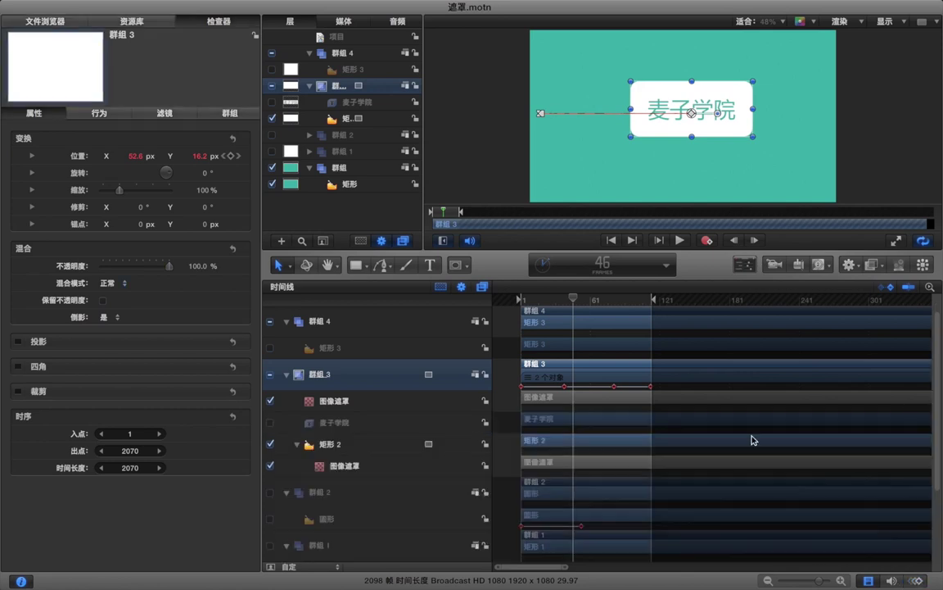
pyautogui.click(483, 168)
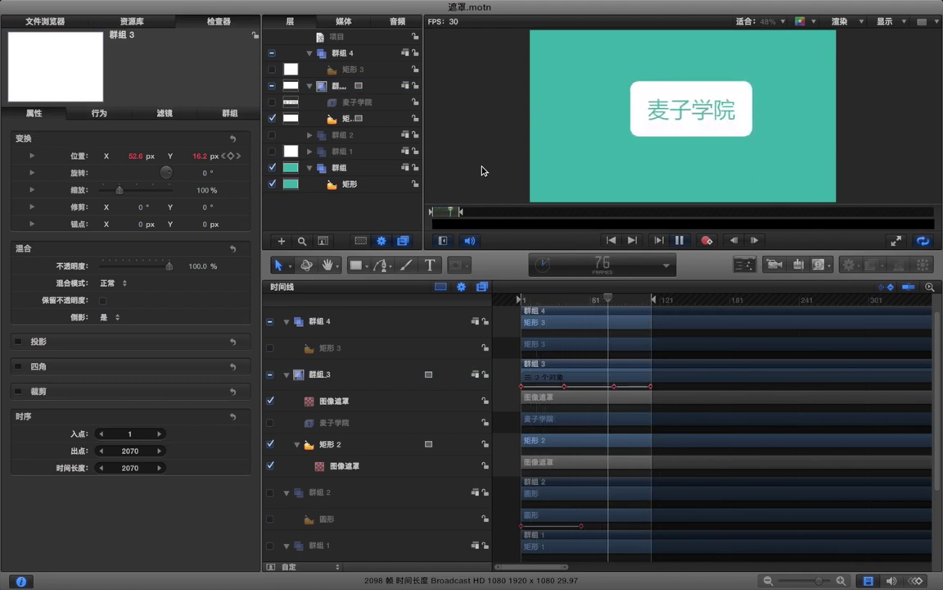
pyautogui.press('space')
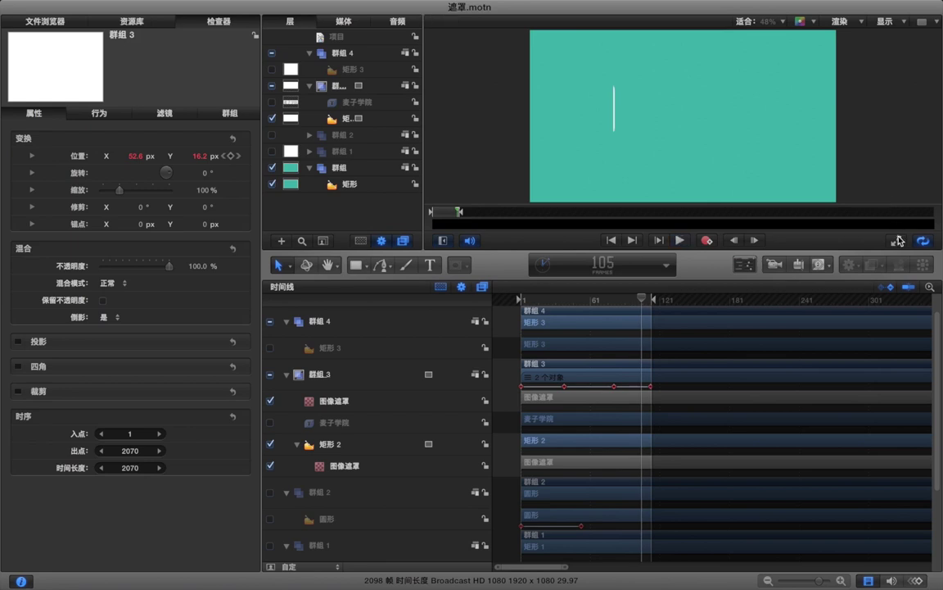
pyautogui.click(896, 238)
pyautogui.press('space')
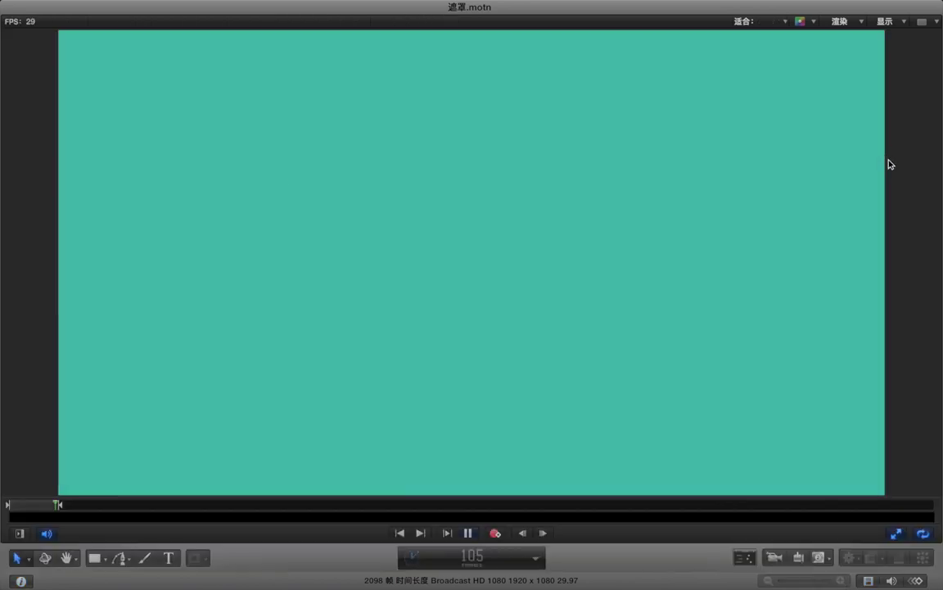